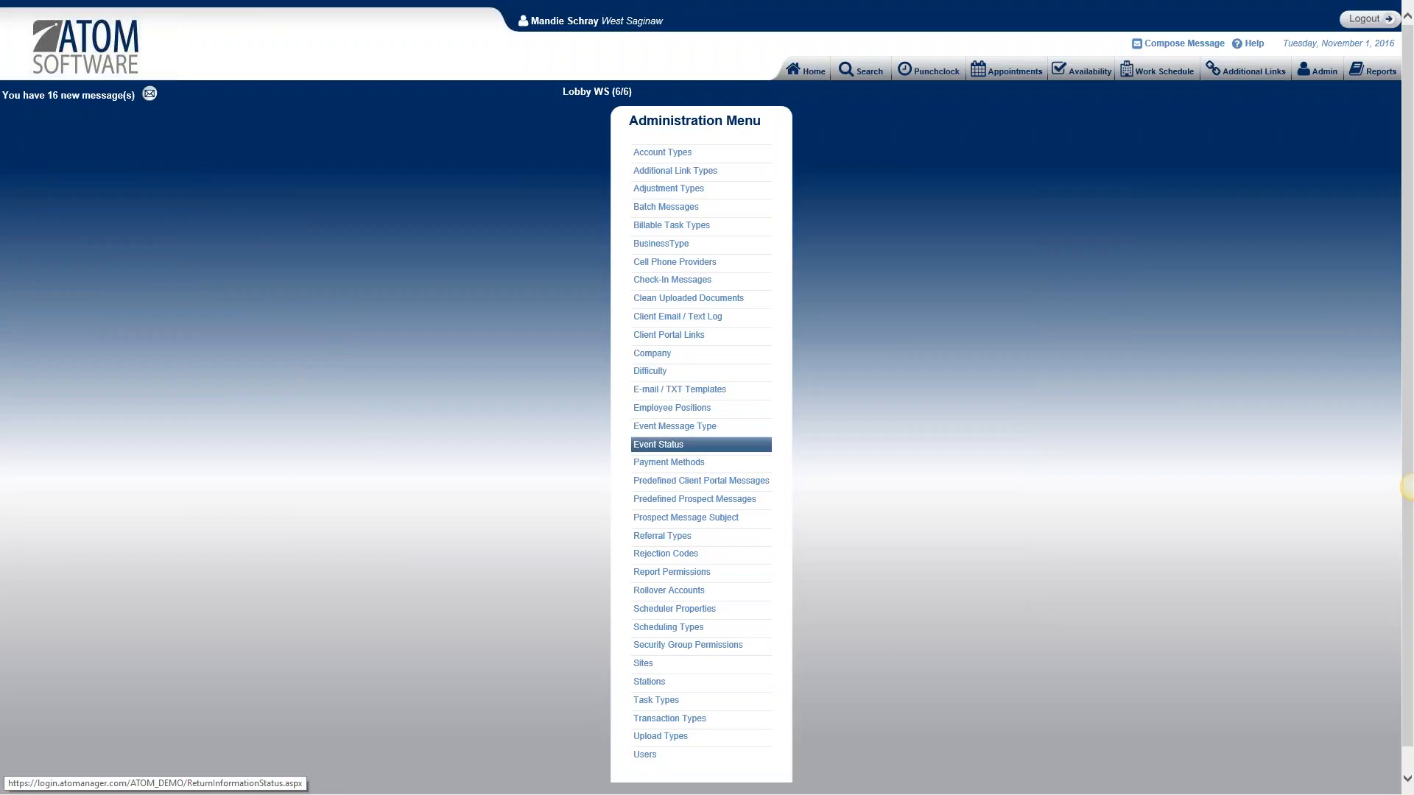
Open the client notifications of the Rejects event status, with the Event Status list filtered to Tax Preparation.
click(658, 444)
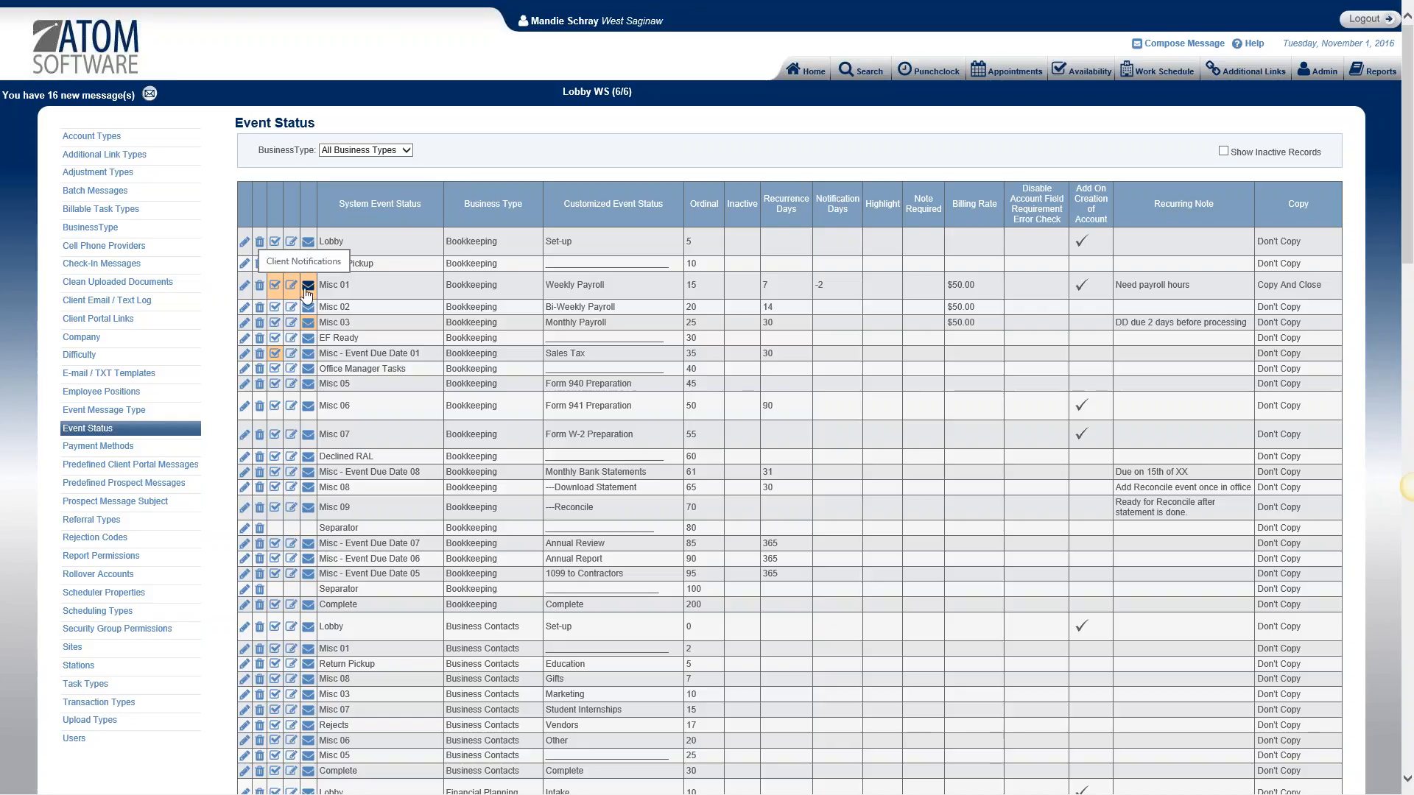
click(398, 154)
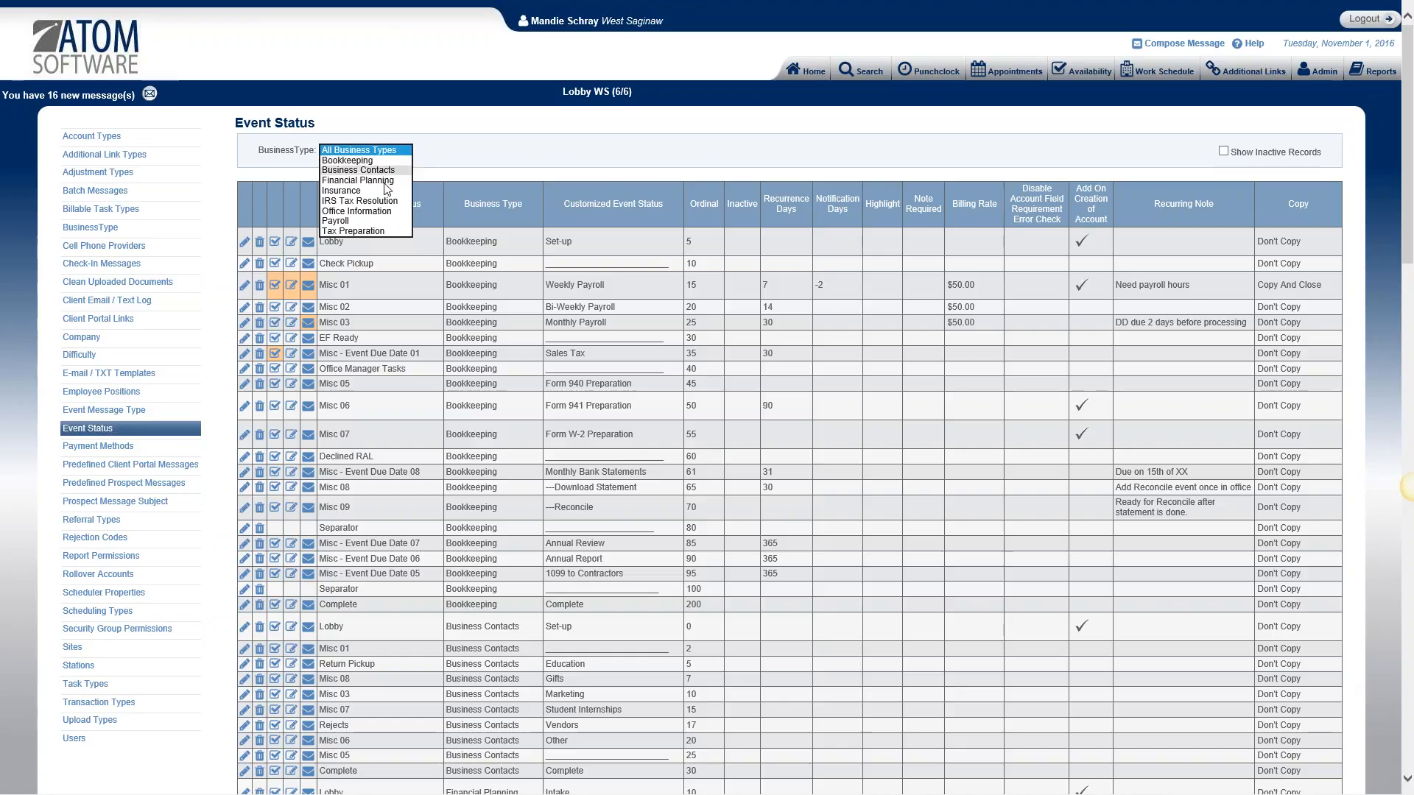
click(353, 230)
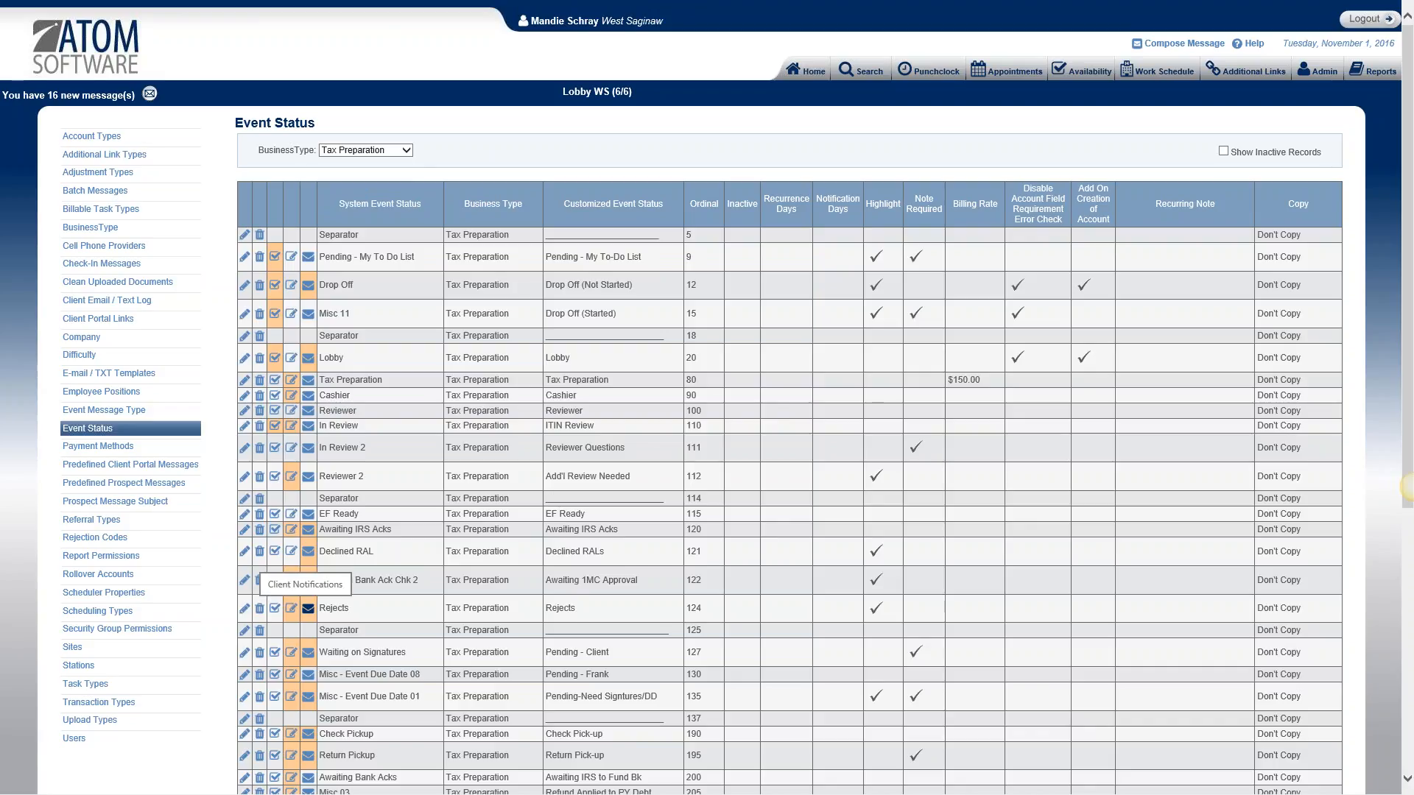
click(308, 609)
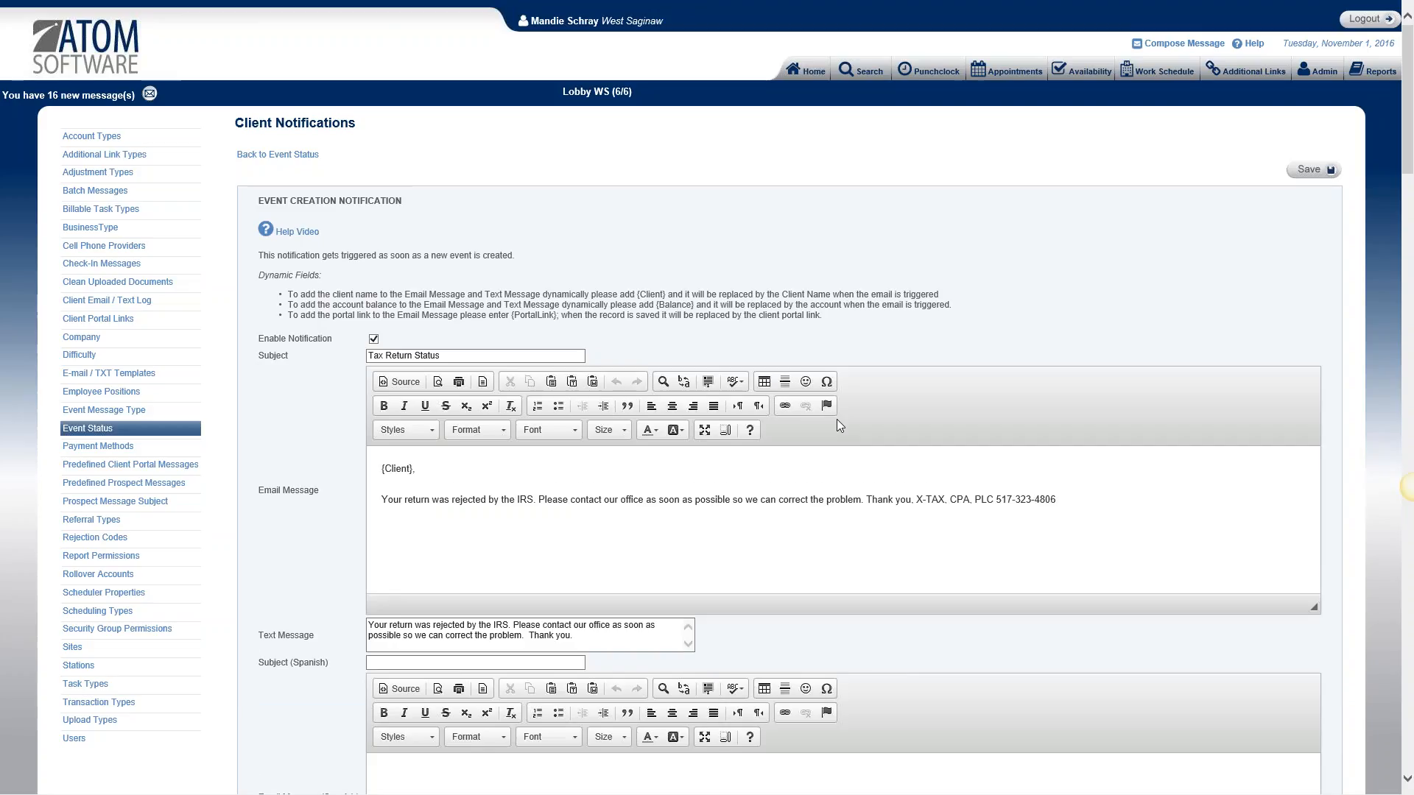
In the notification X days from start date, set the number of days to 3 and the subject to "Tax Return Status".
scroll(840, 426, down, 5)
scroll(840, 425, down, 18)
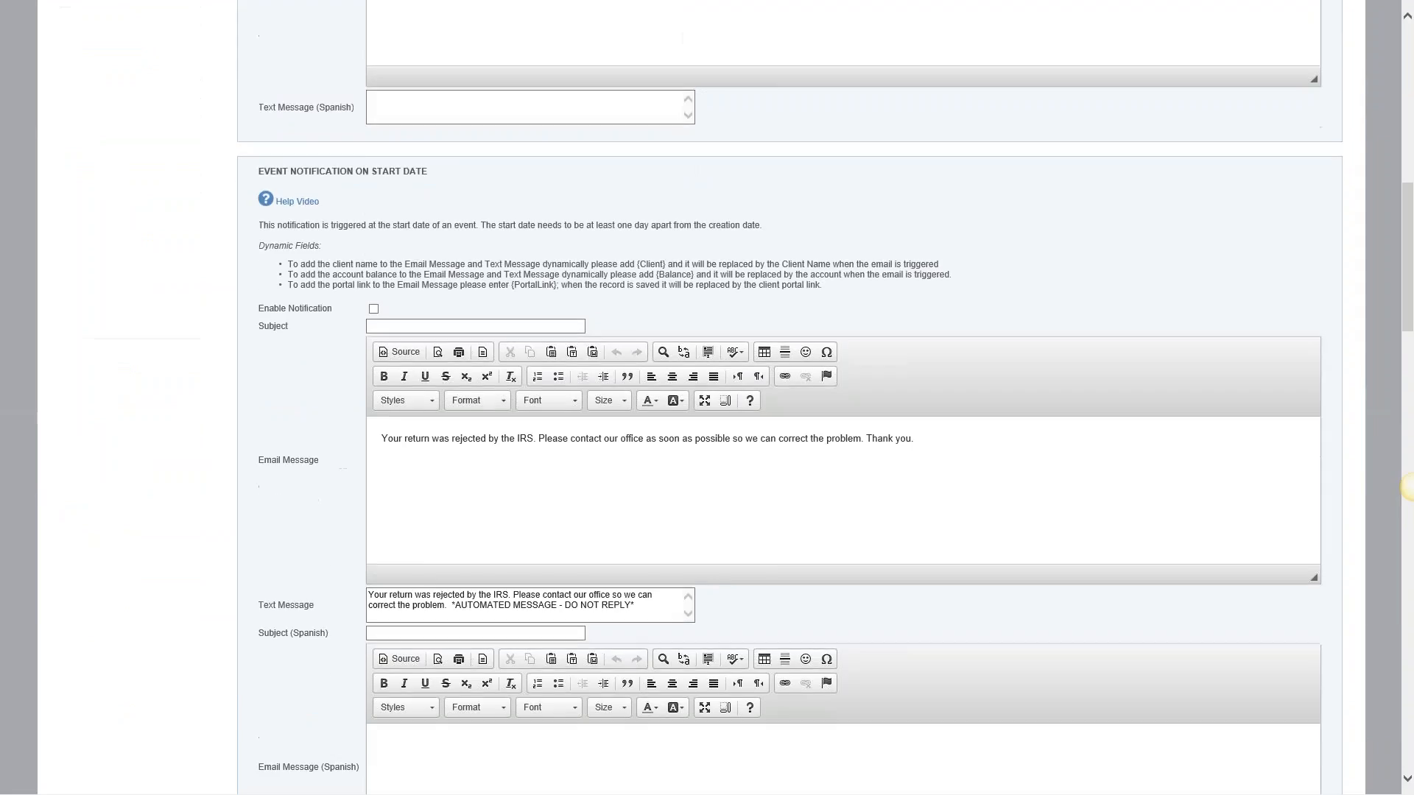
scroll(789, 398, down, 2)
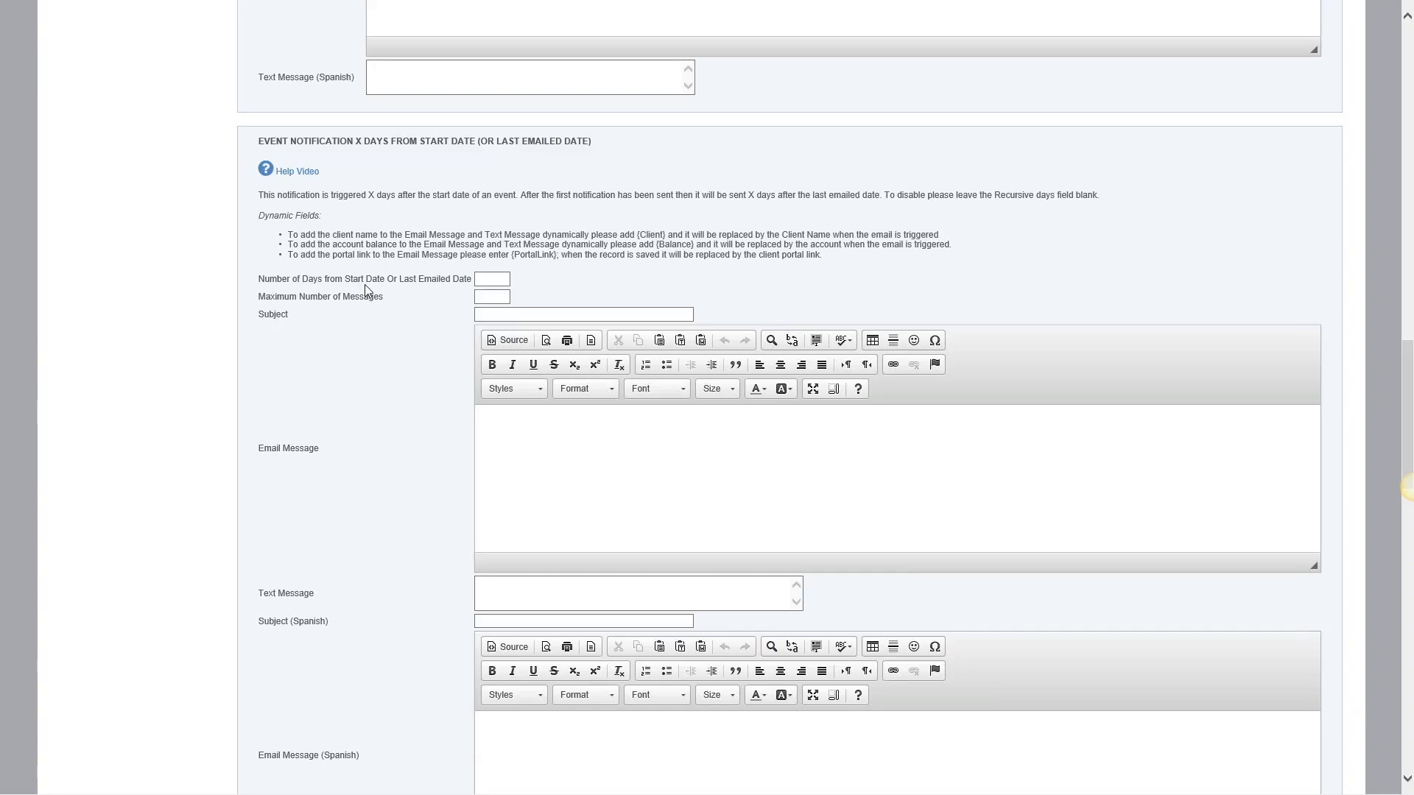
click(499, 281)
text(3)
click(486, 294)
click(494, 315)
text(Tax R)
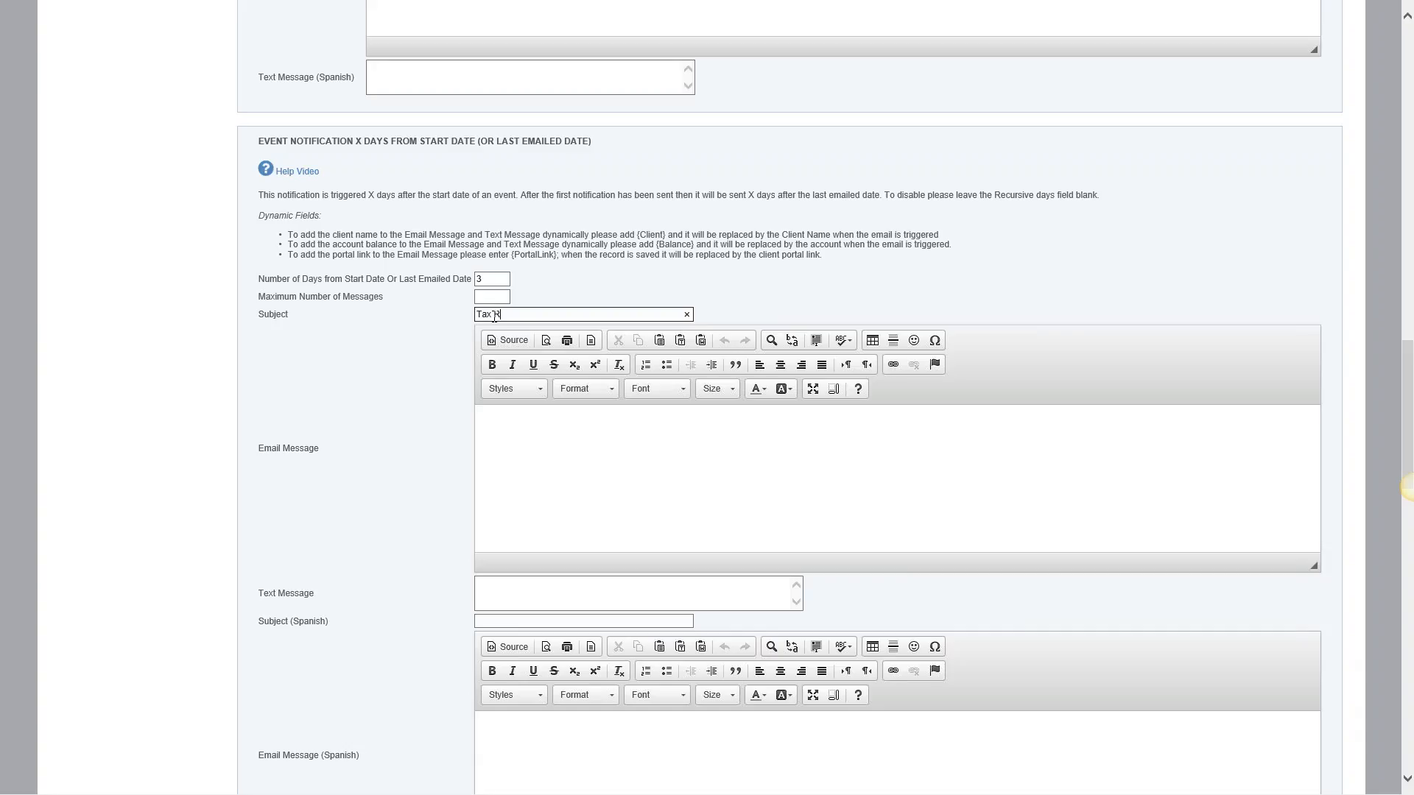
text(eturn Statu)
Begin the email message of the X-days notification with the greeting "{Client},".
click(509, 438)
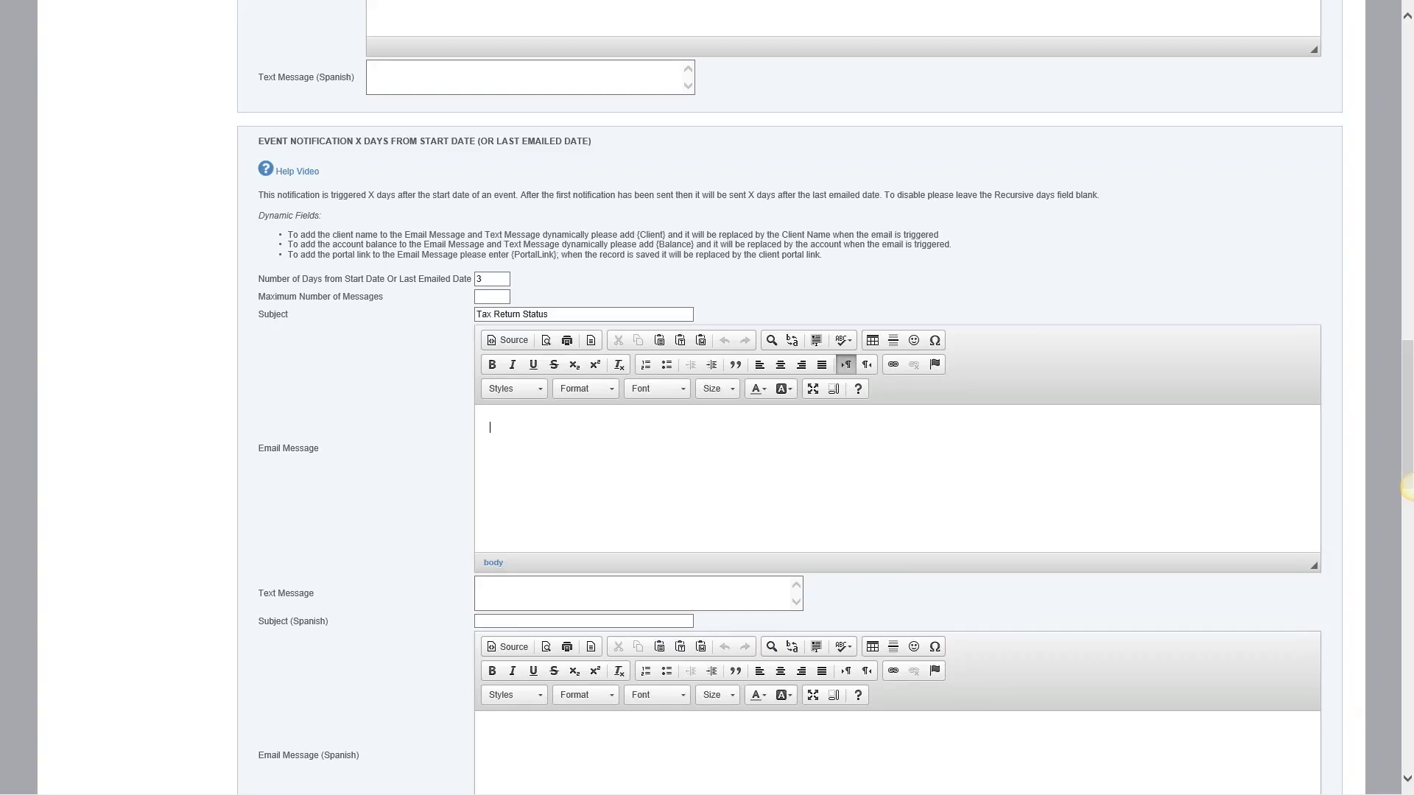
text({cl)
text(Client},)
Copy the rejection wording from the start-date notification's email message and paste it below the greeting in the X-days email message.
scroll(547, 273, up, 8)
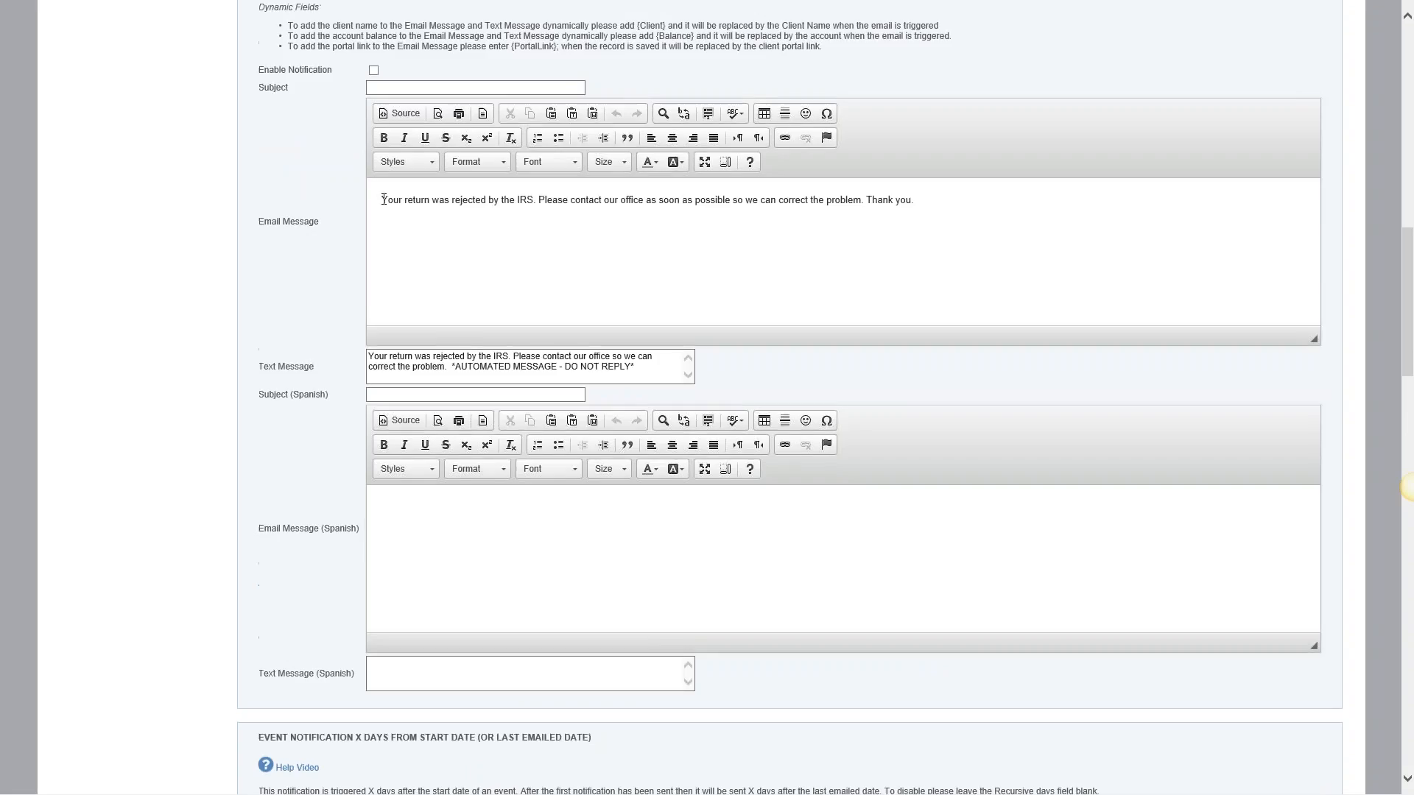
drag(383, 199, 913, 202)
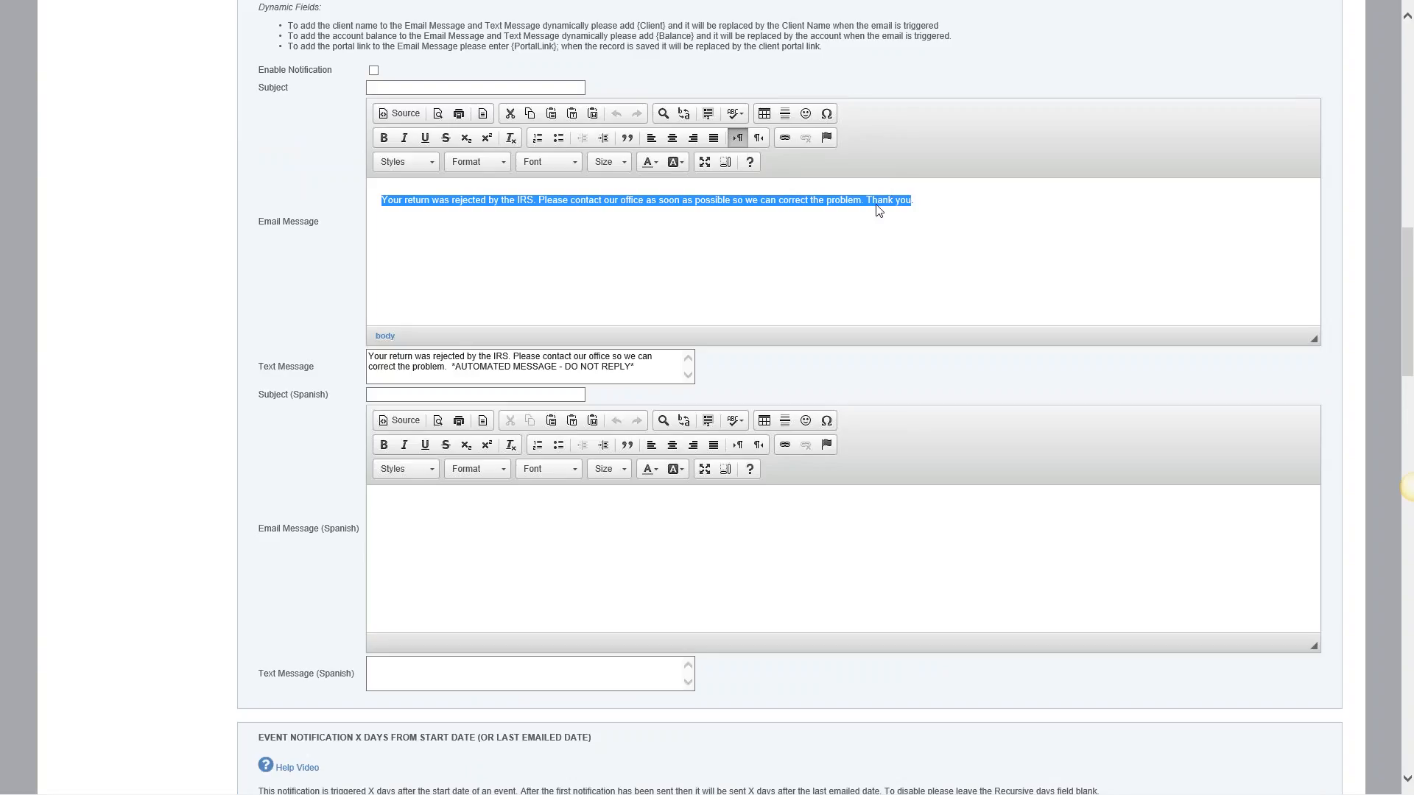
right_click(878, 211)
click(891, 231)
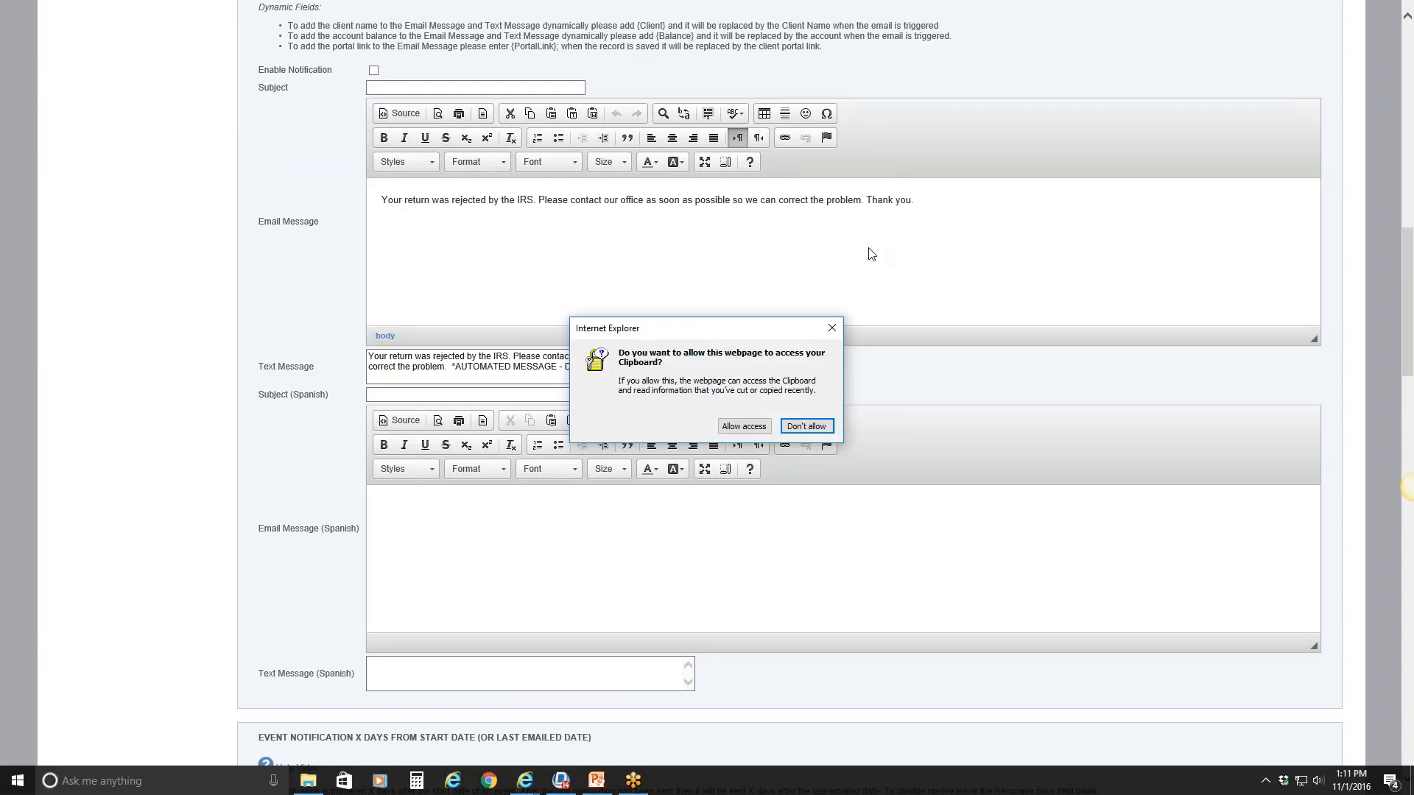
click(744, 426)
scroll(662, 479, down, 6)
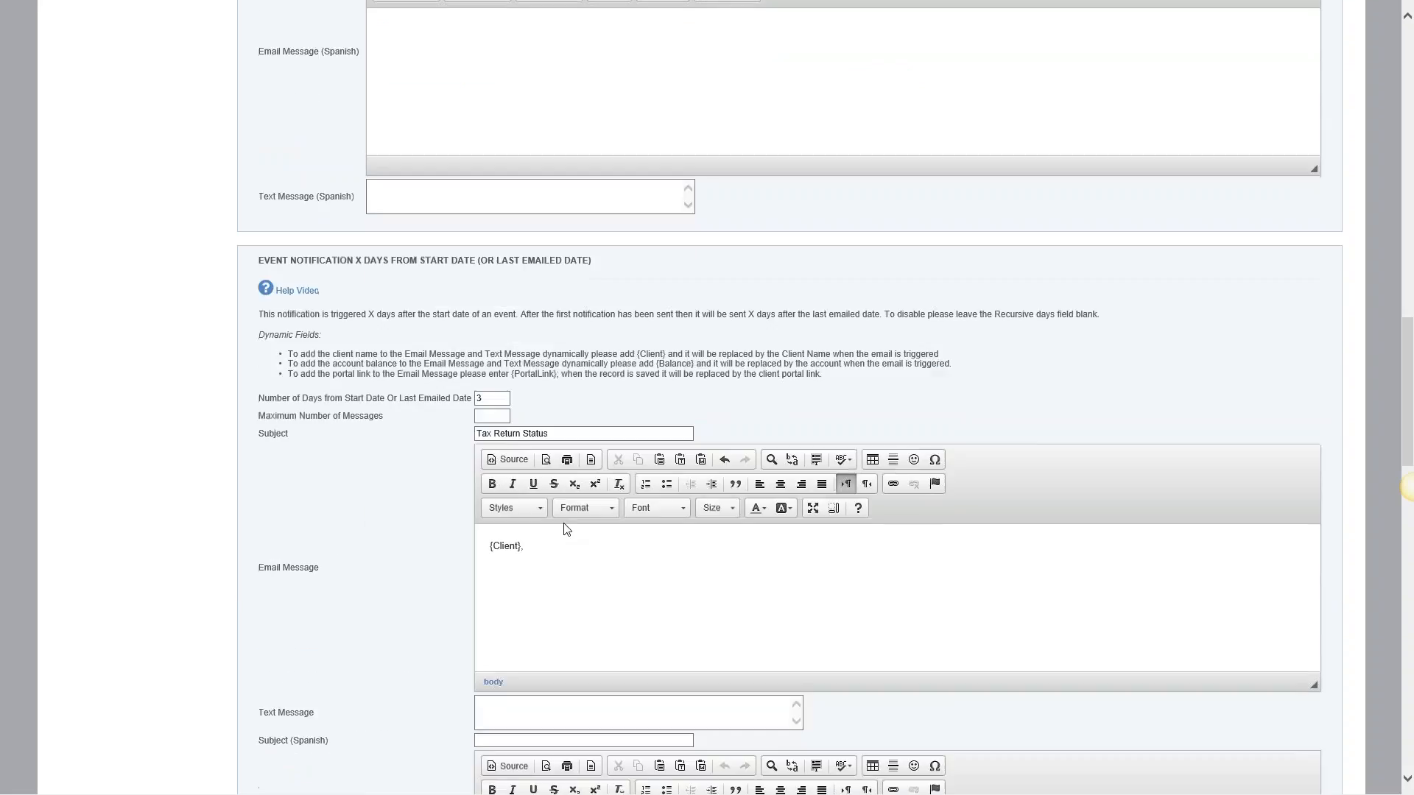
click(552, 560)
right_click(509, 577)
click(567, 583)
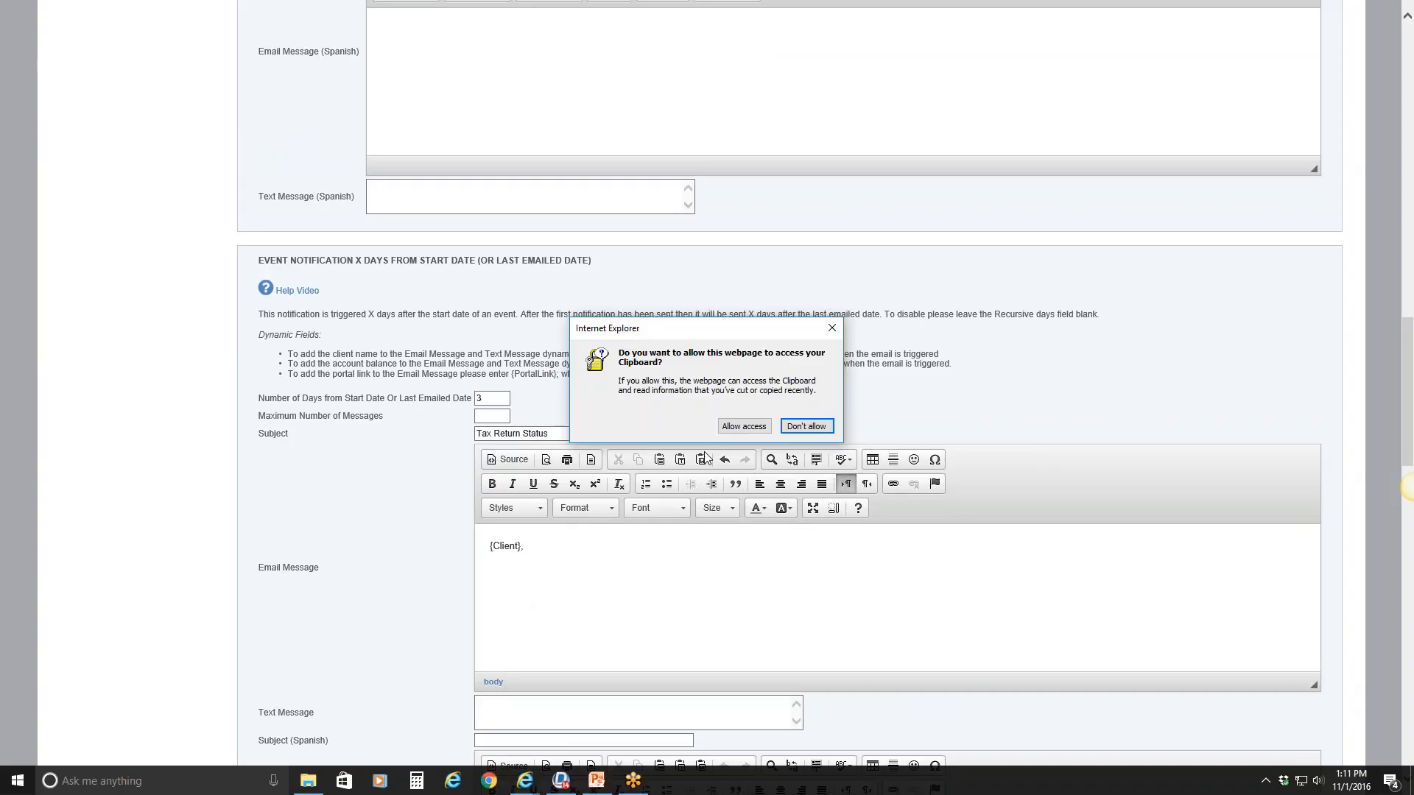
click(736, 422)
Copy the start-date notification's text message into the Text Message field of the X-days notification.
scroll(733, 435, up, 5)
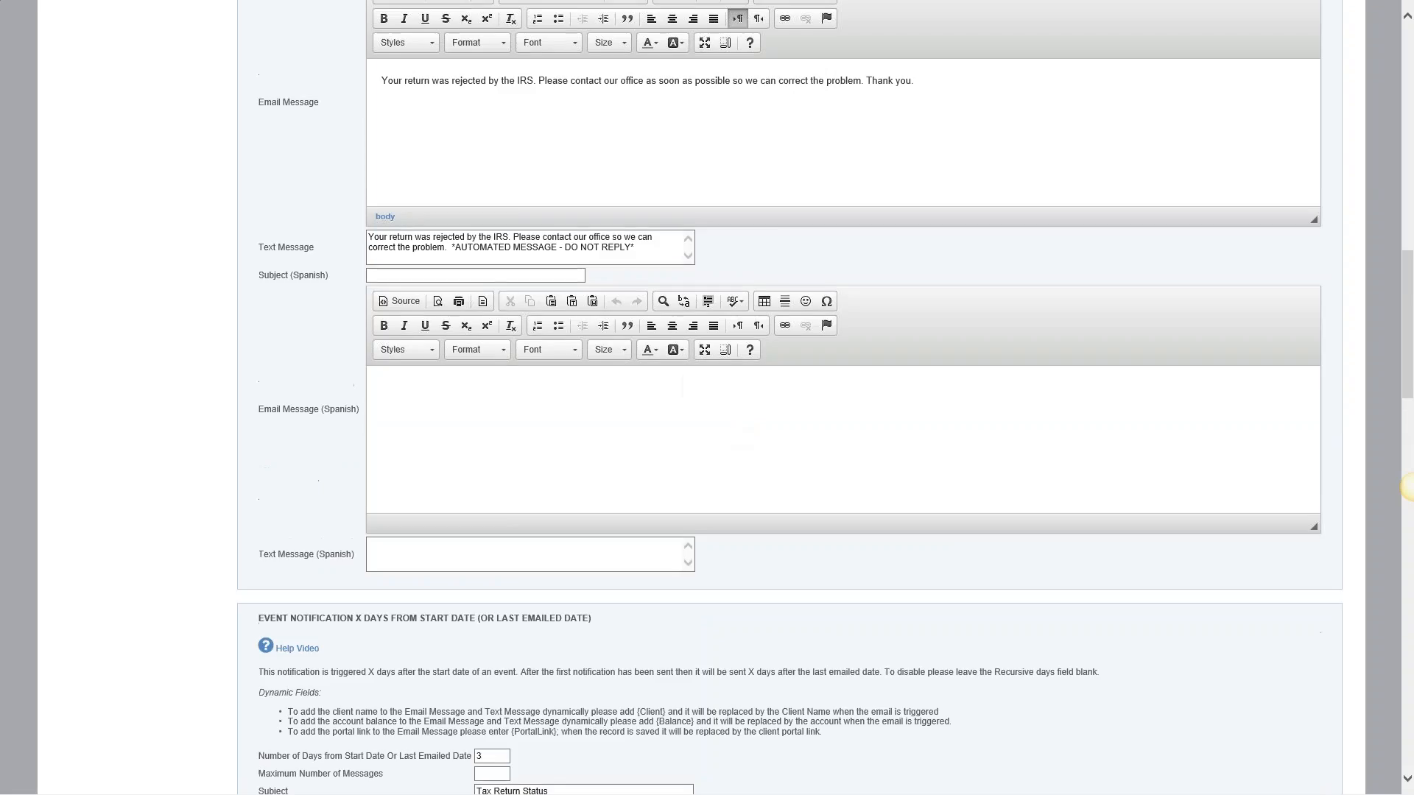
drag(369, 237, 649, 247)
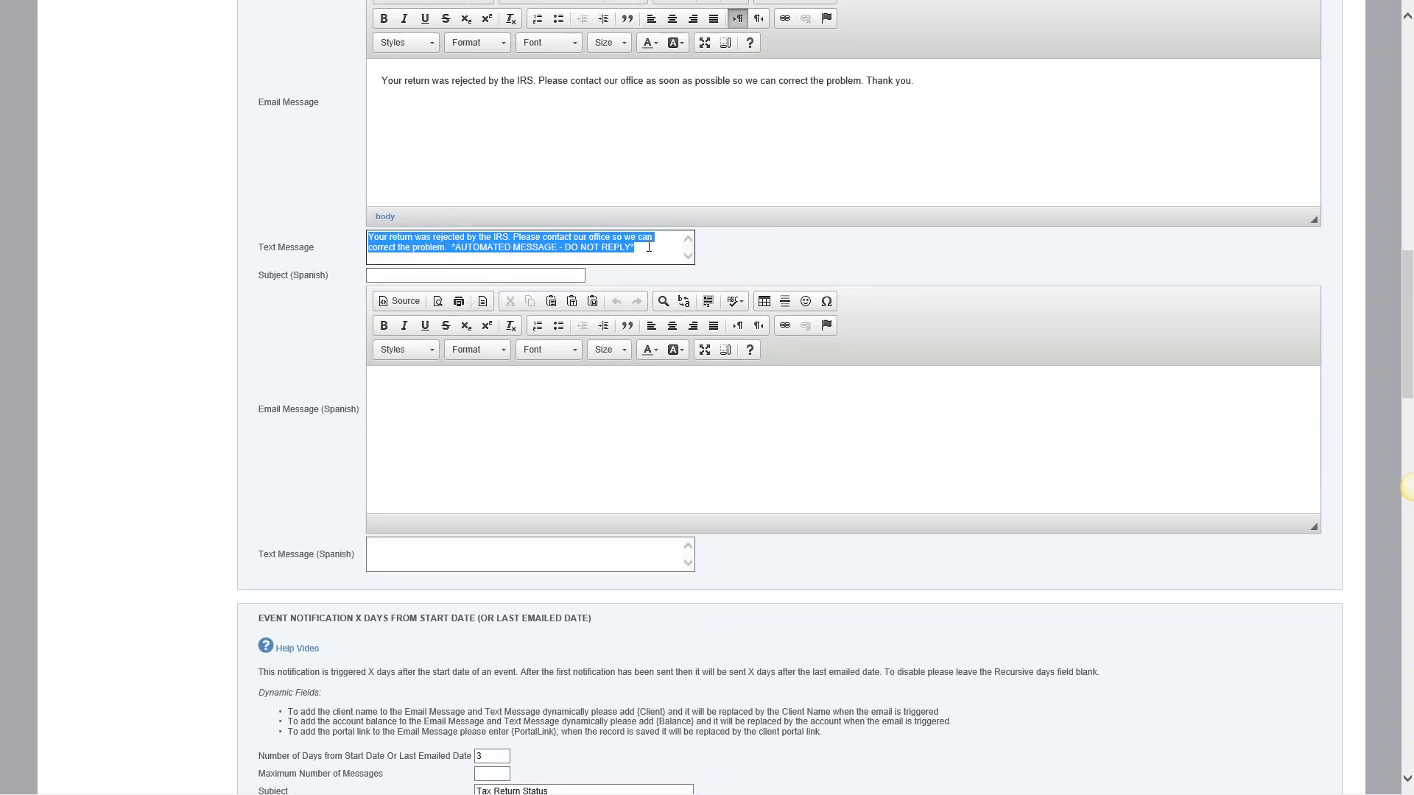
right_click(580, 251)
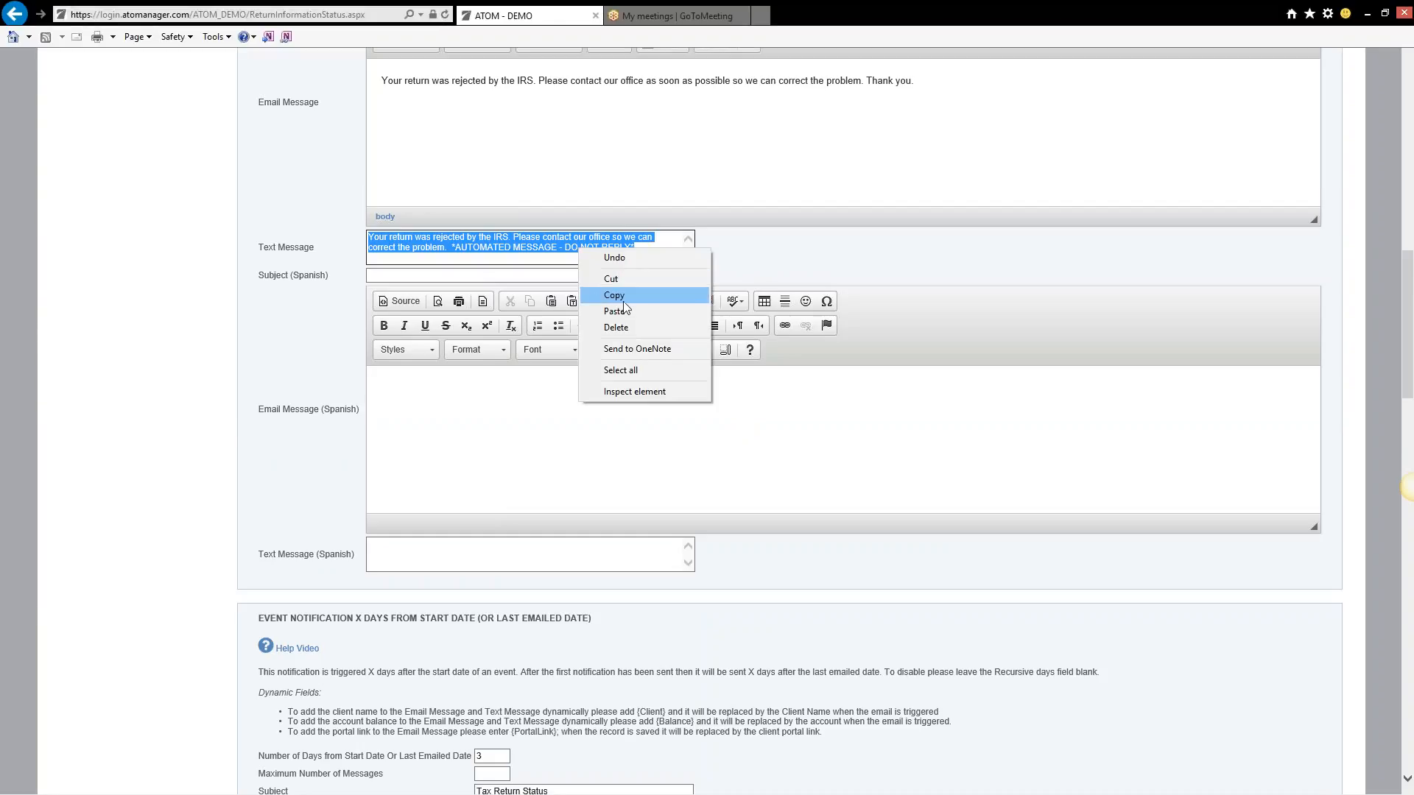
click(648, 293)
scroll(827, 382, down, 8)
click(531, 465)
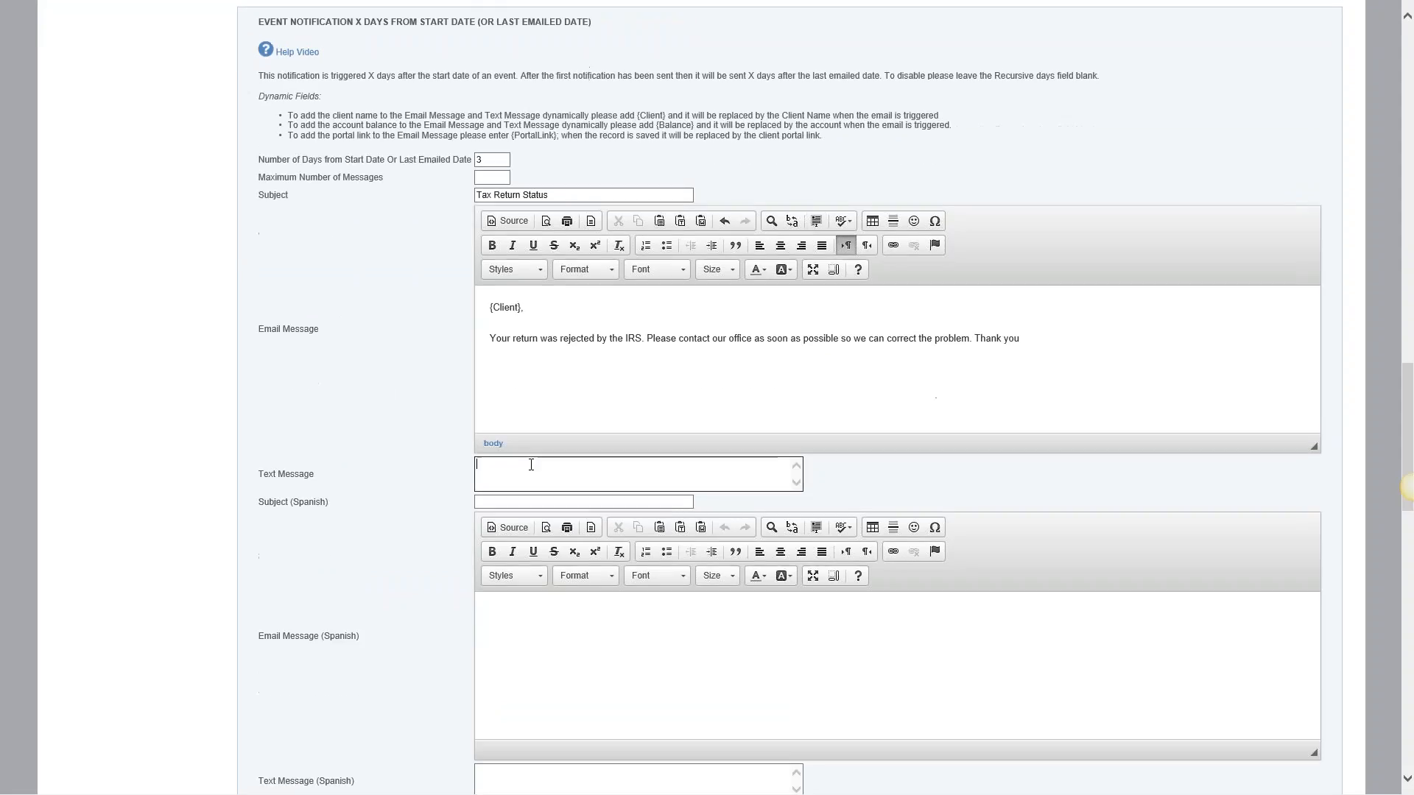
right_click(531, 465)
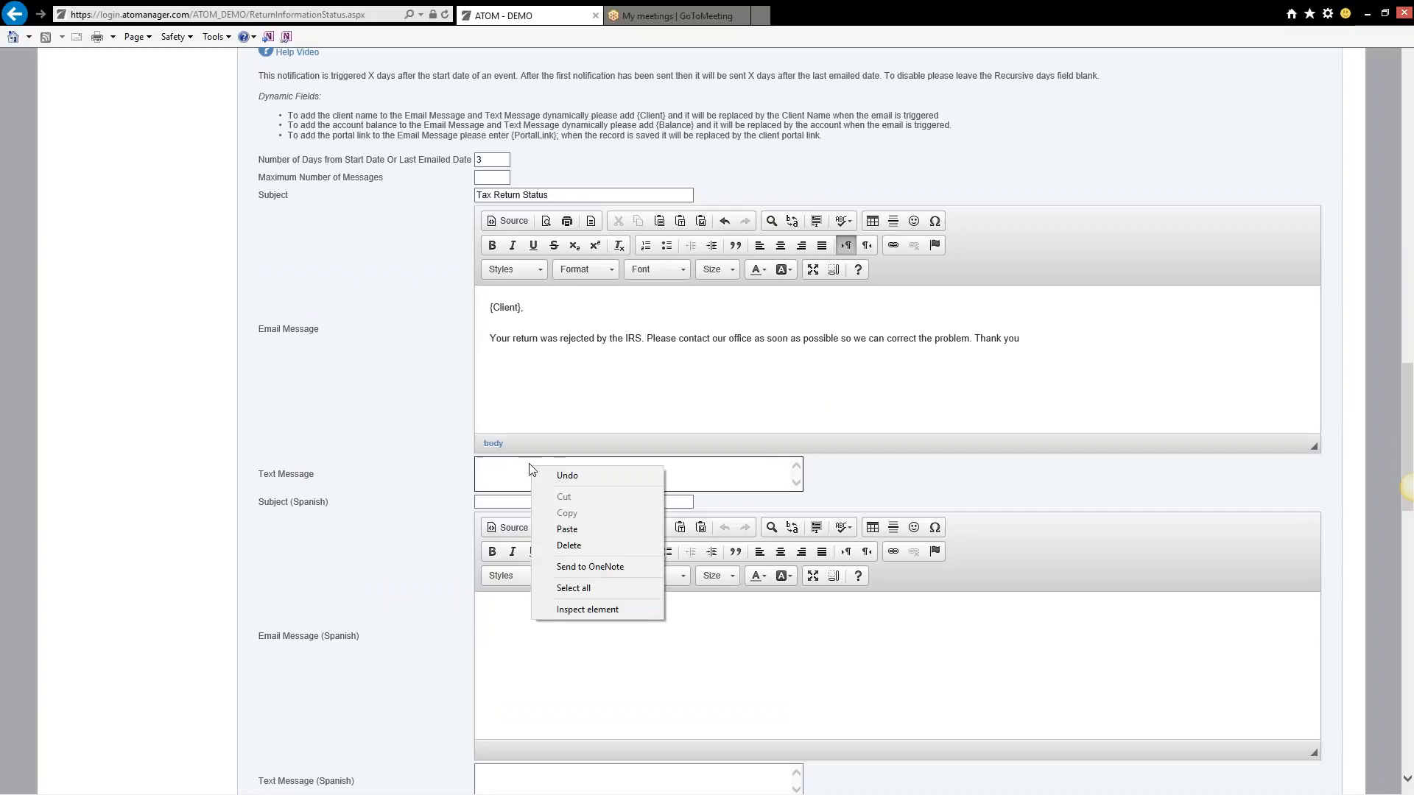
click(568, 531)
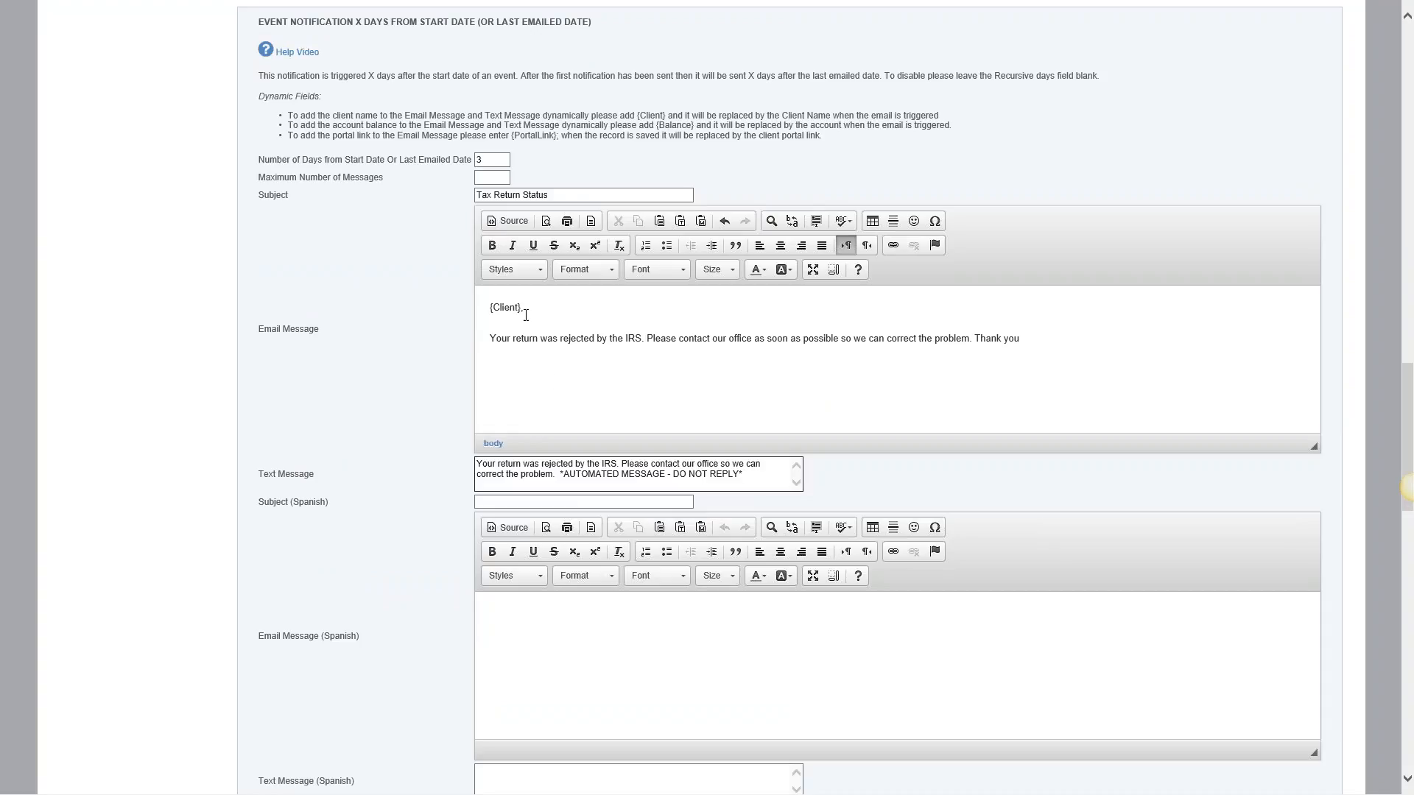
Save the client notifications and check the saved entries of the X-days notification.
scroll(649, 397, down, 2)
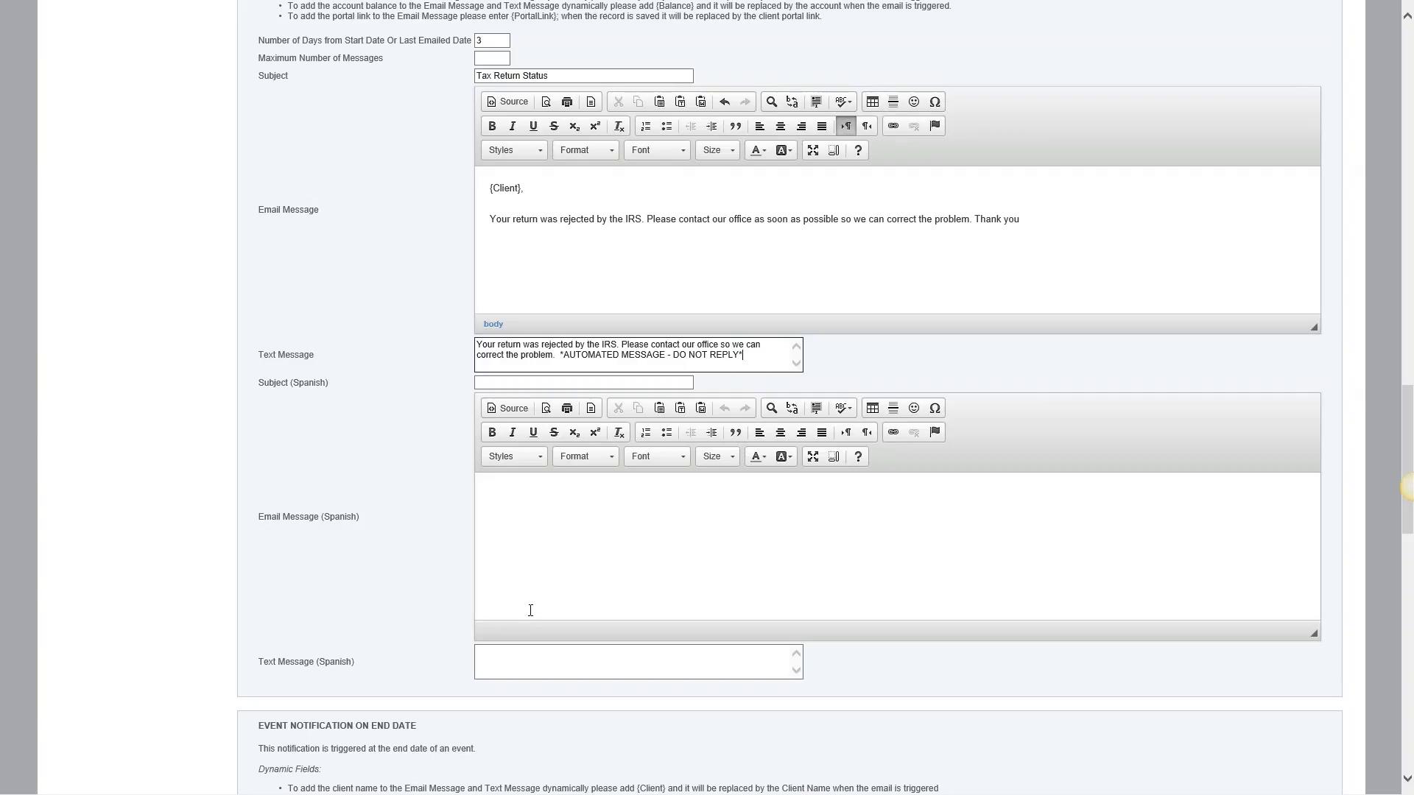
scroll(539, 572, up, 1)
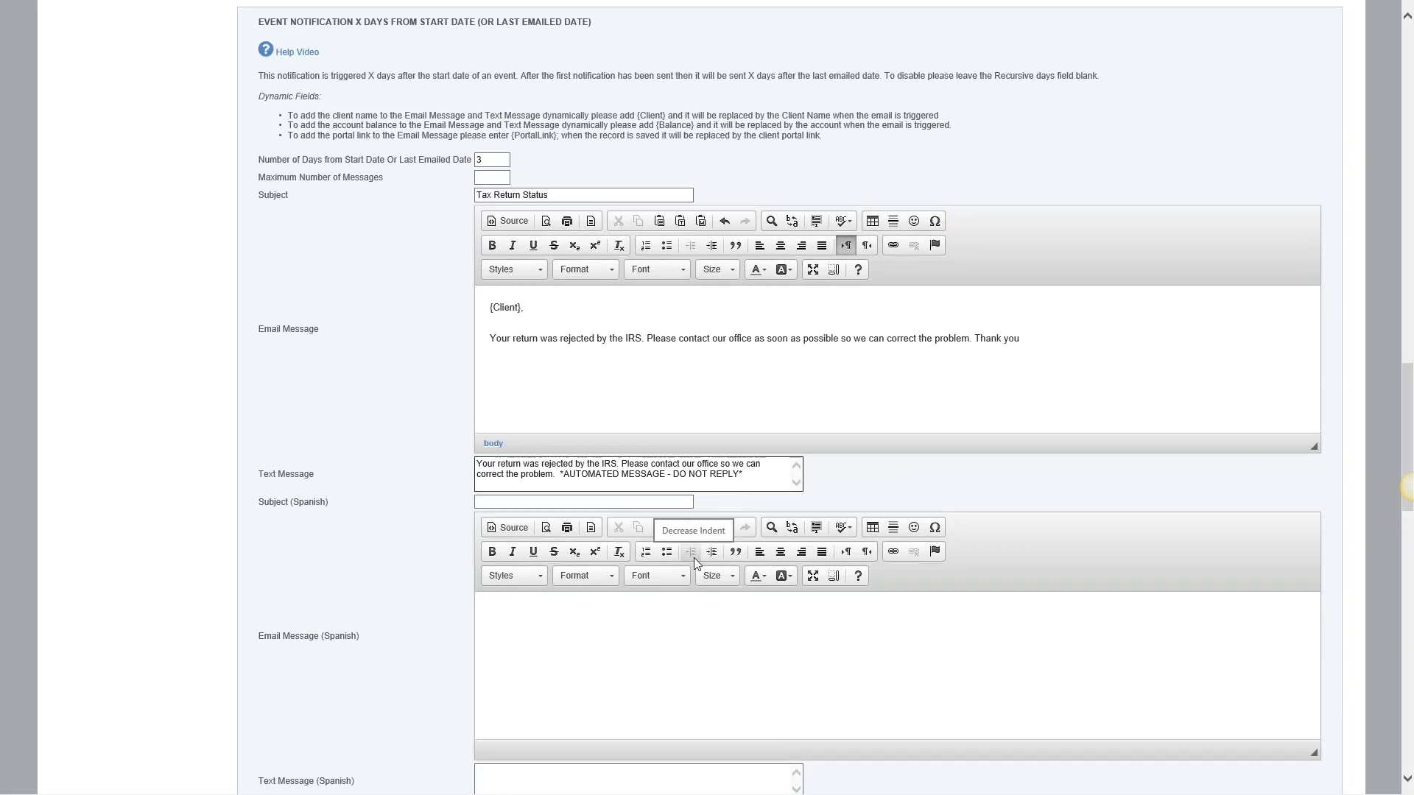
scroll(693, 558, up, 8)
scroll(694, 558, up, 15)
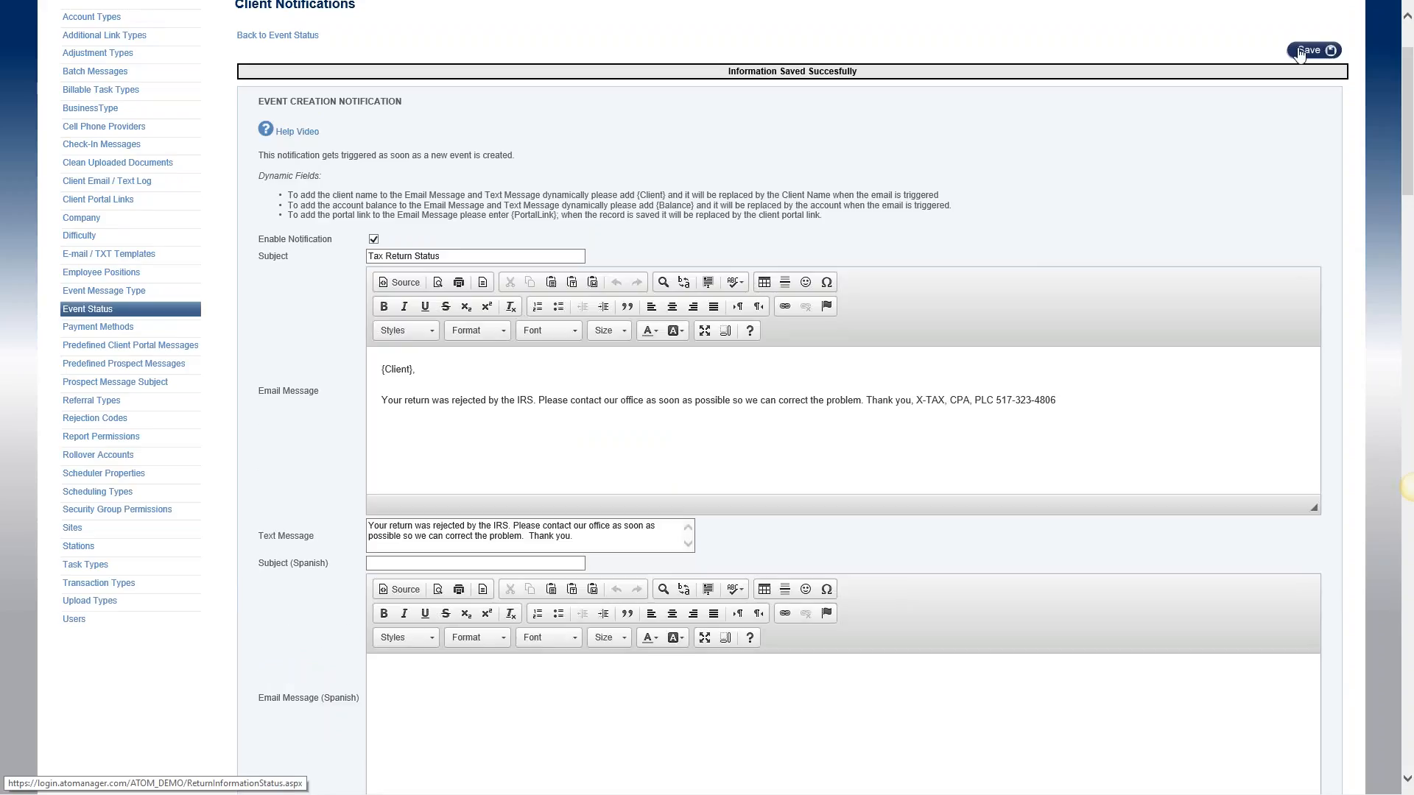
scroll(1040, 316, down, 3)
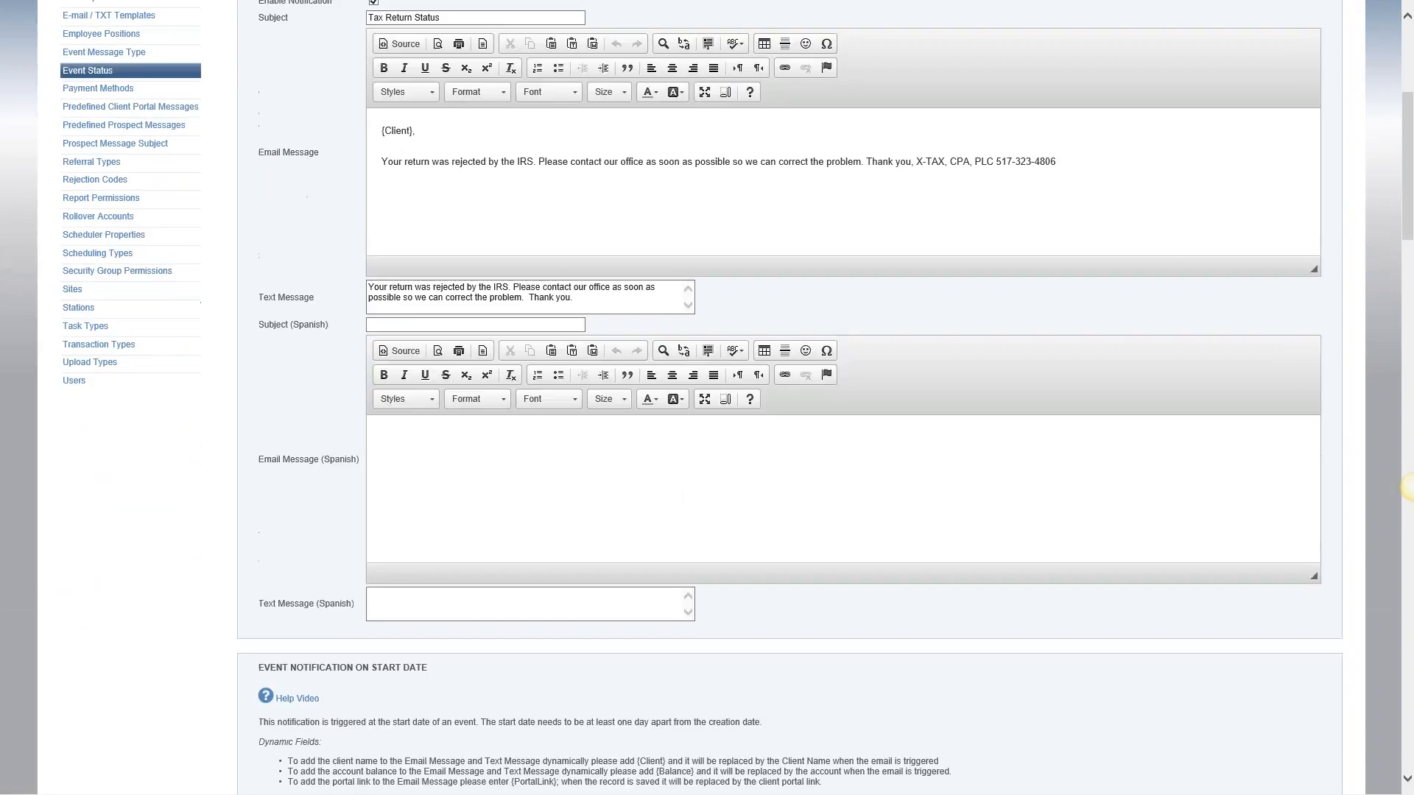
scroll(1406, 485, down, 15)
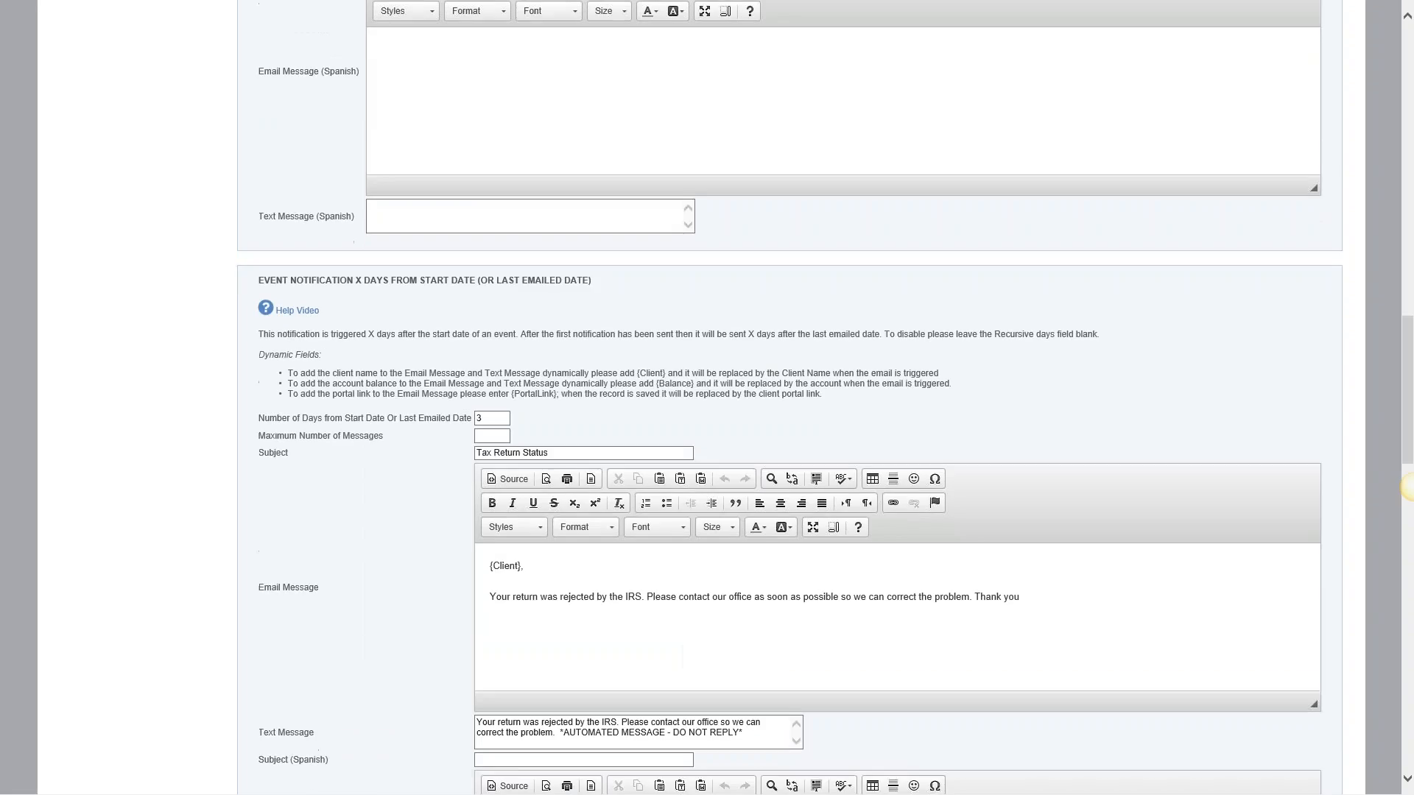
scroll(1406, 486, up, 15)
scroll(1406, 486, up, 4)
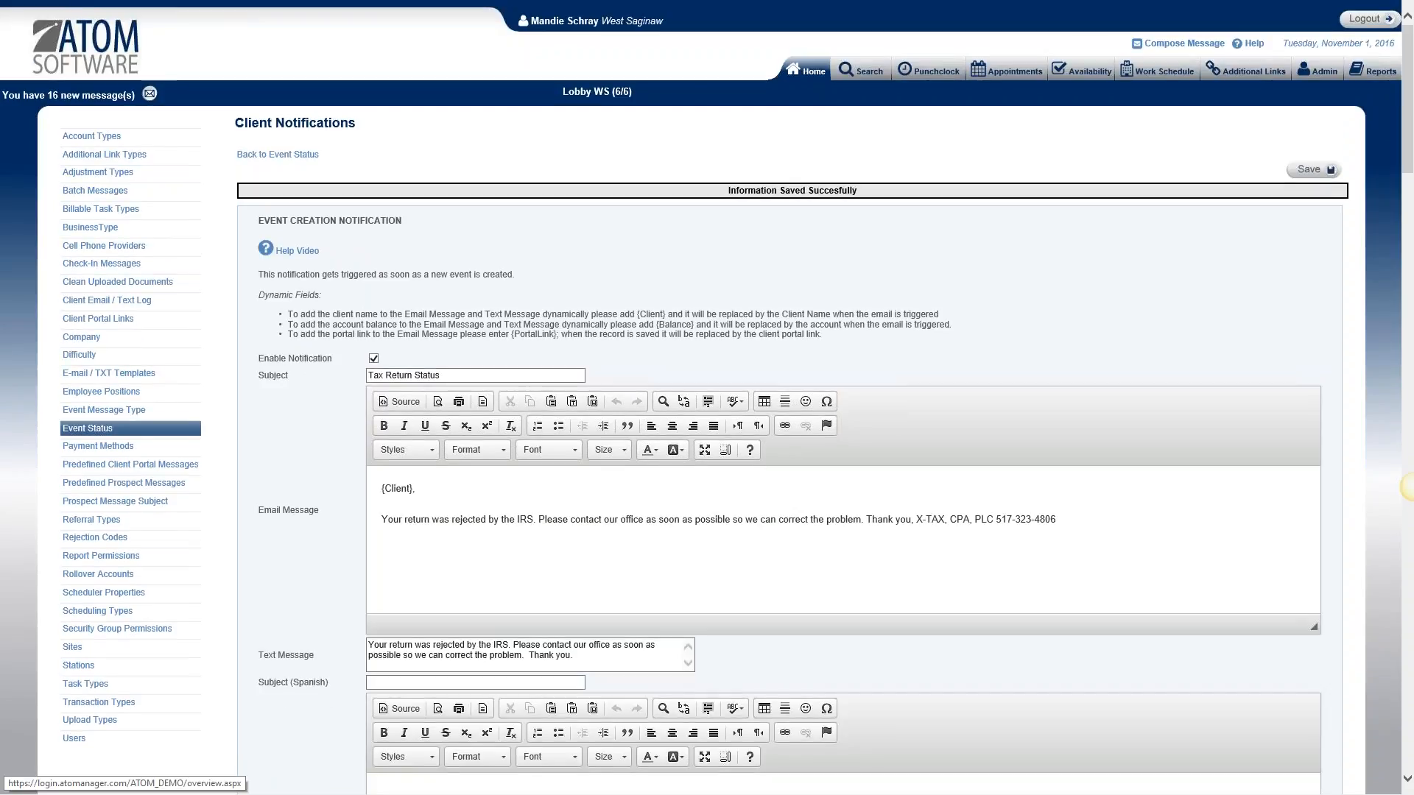
From the Tax Preparation office events on the home page, open a Rejects account and inspect its Rejects event's notification days.
click(810, 70)
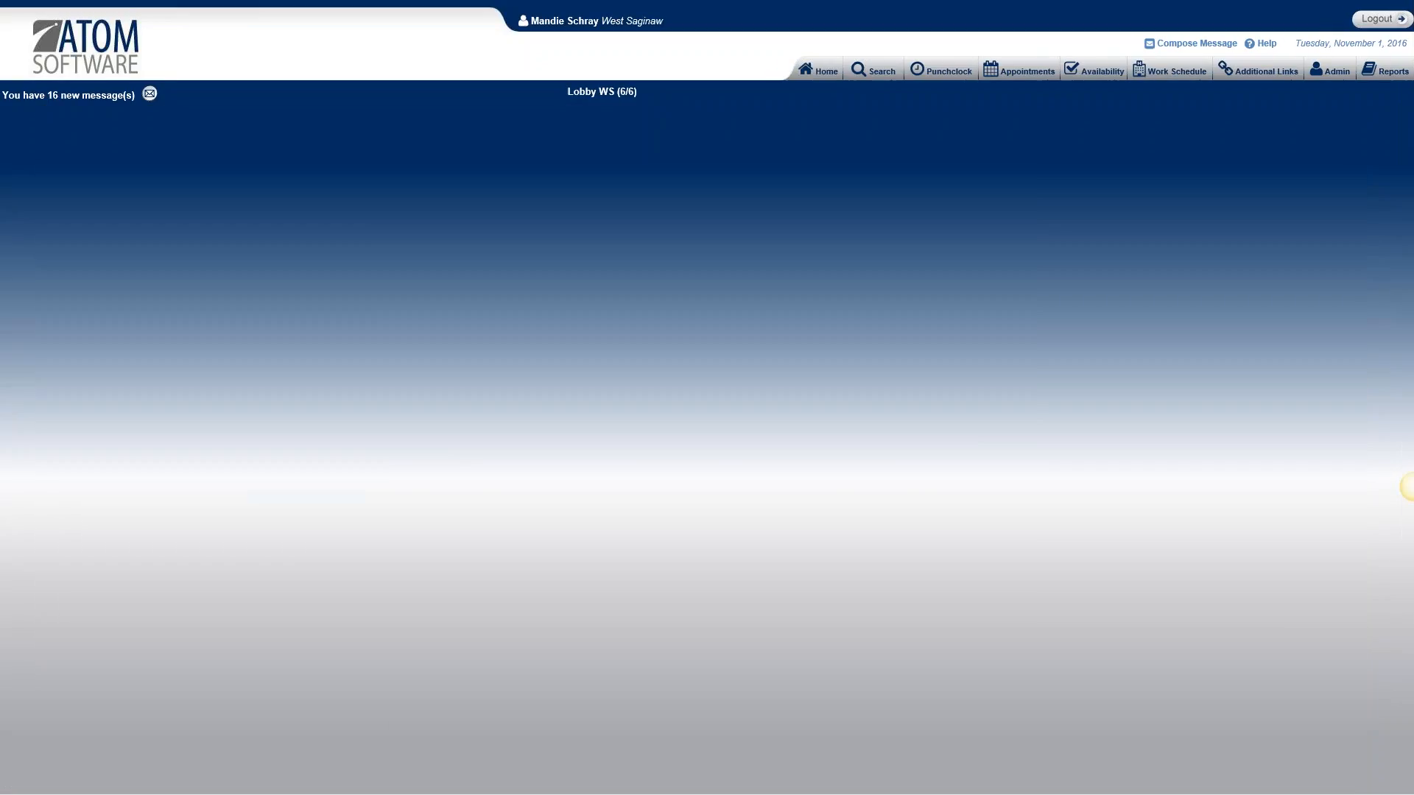
click(751, 150)
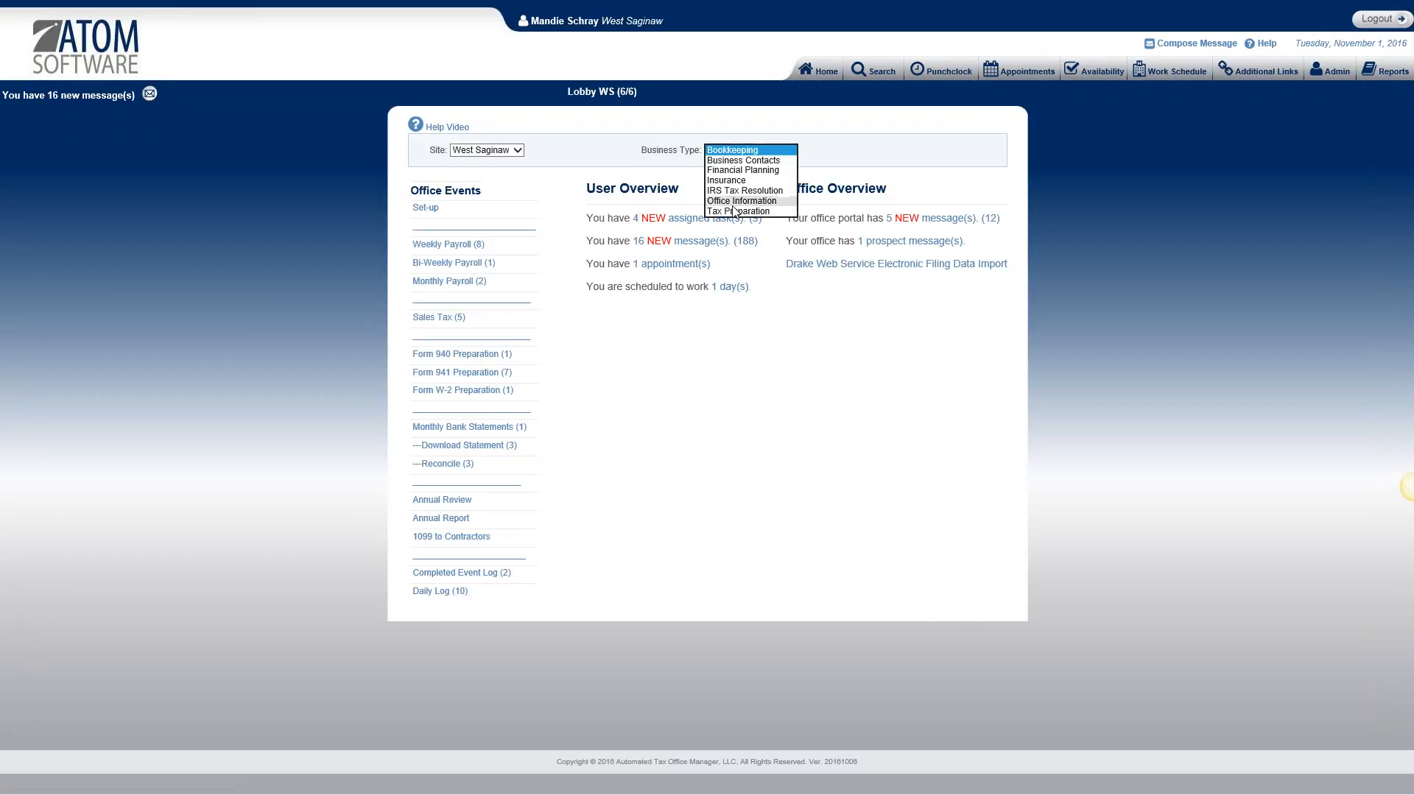
click(725, 213)
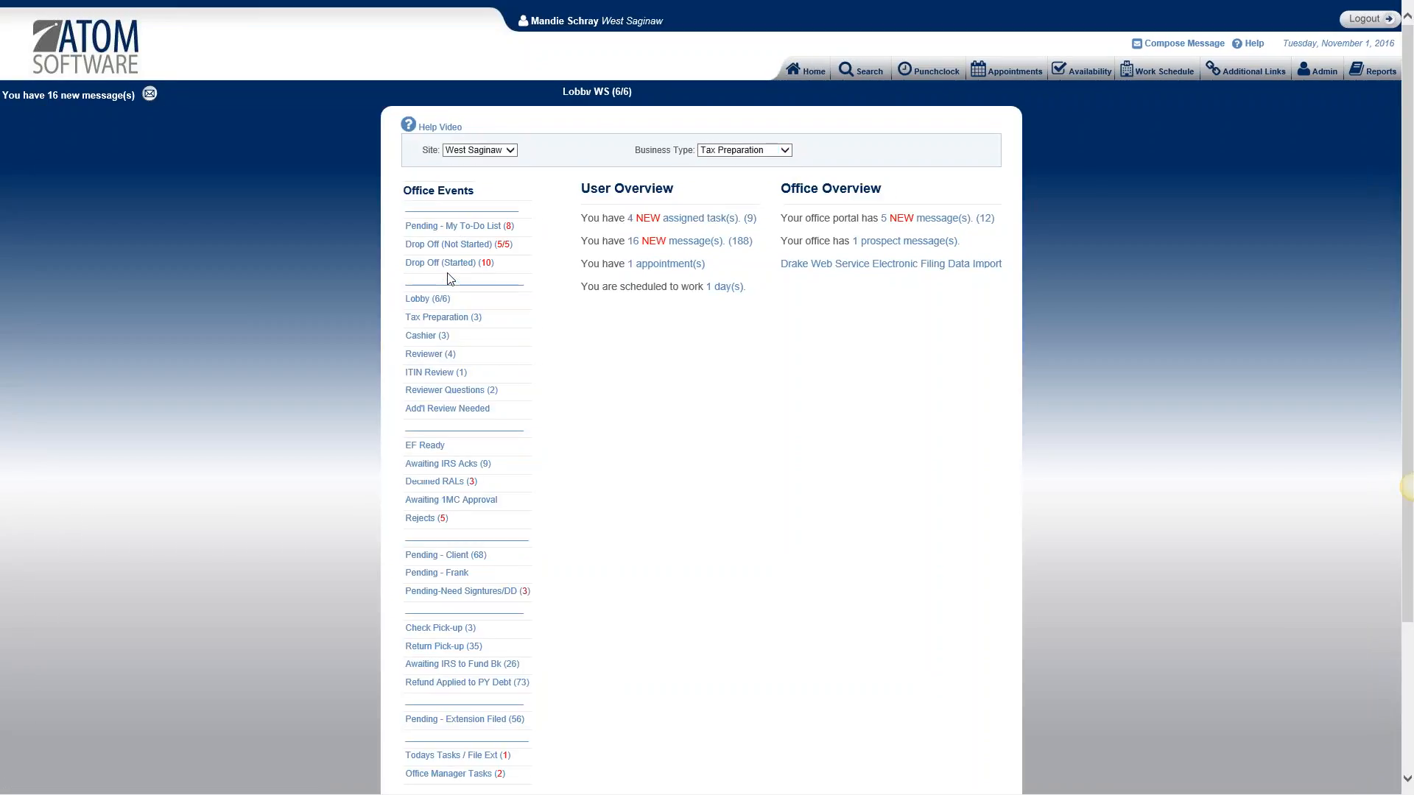
click(414, 520)
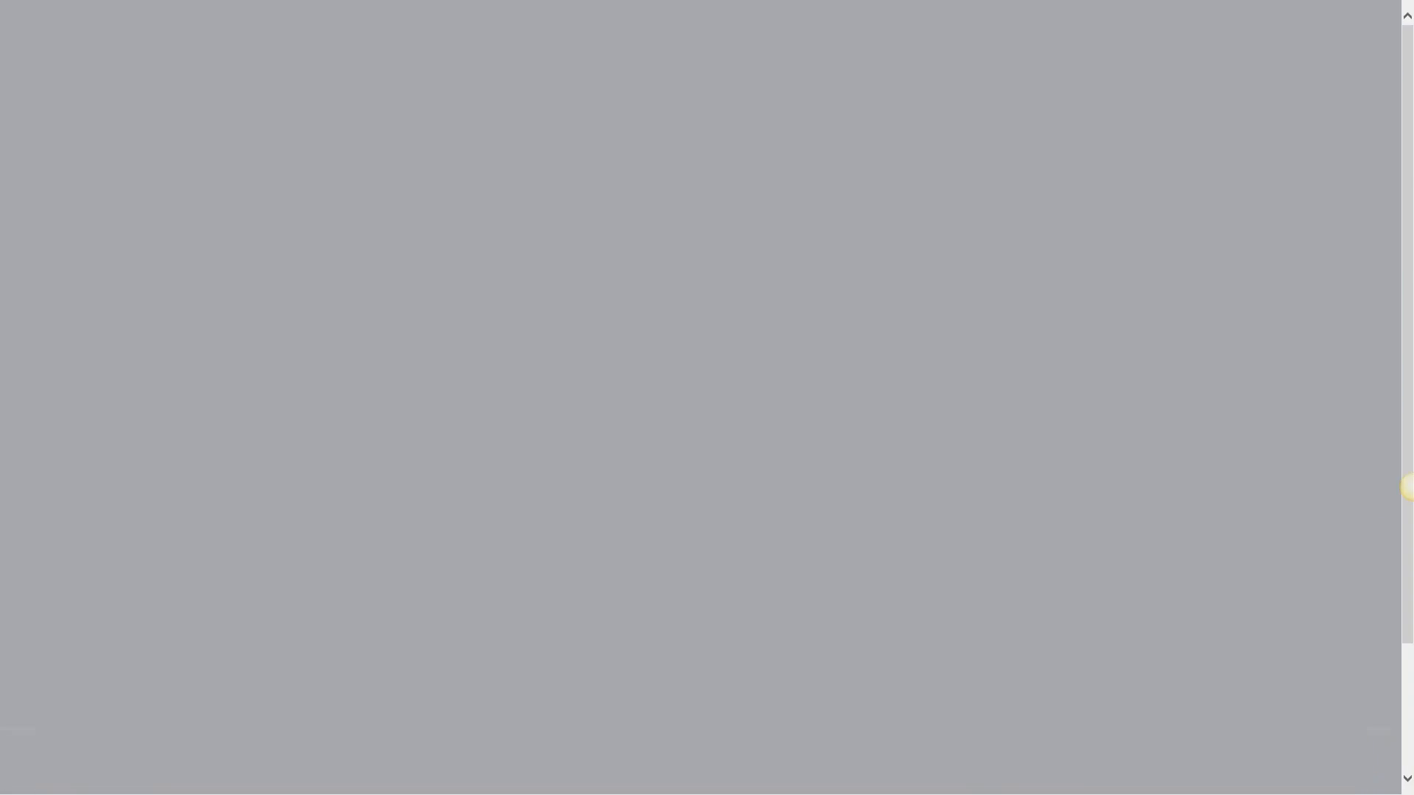
scroll(581, 449, down, 9)
scroll(580, 456, down, 6)
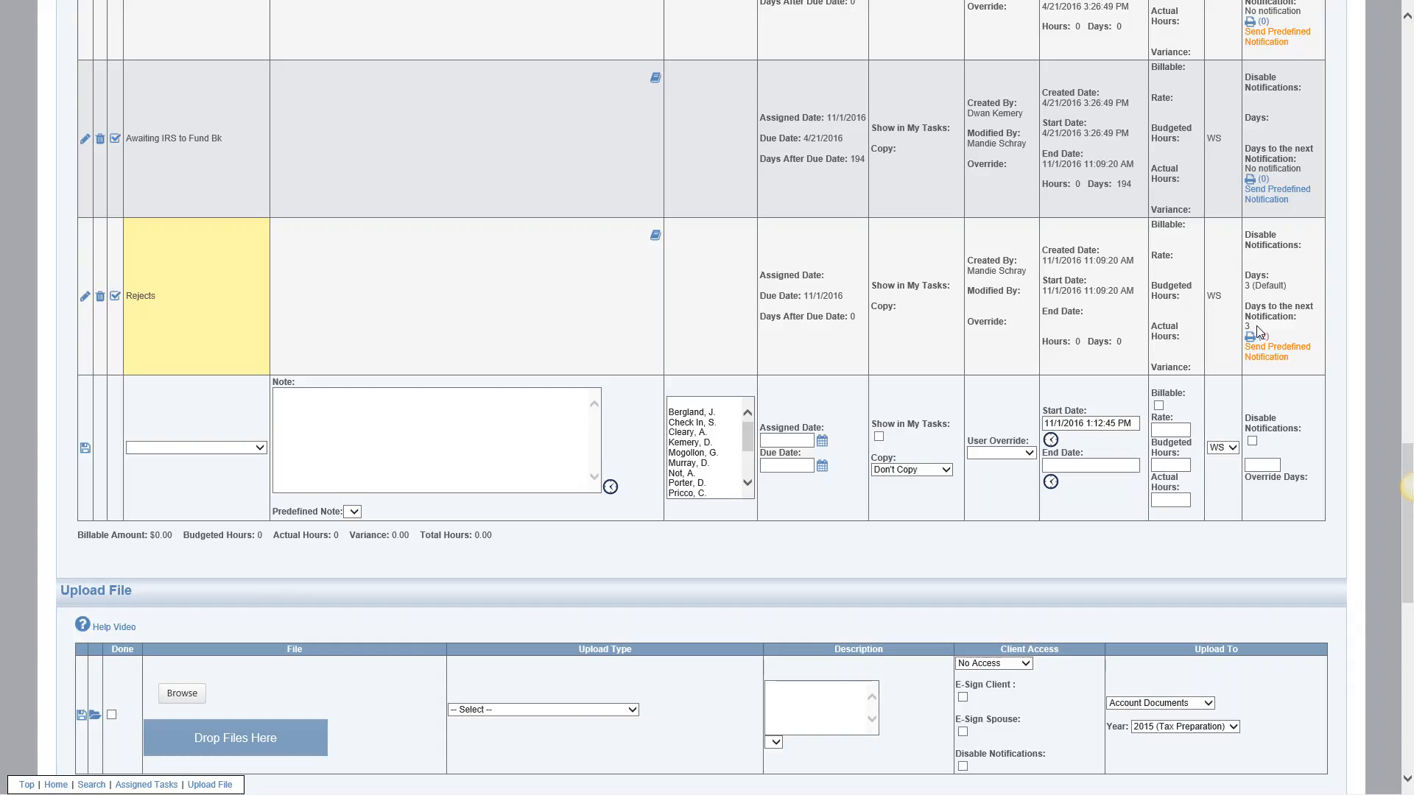
Return to Event Status administration and reopen the client notifications of the Tax Preparation Rejects status.
scroll(1259, 332, up, 20)
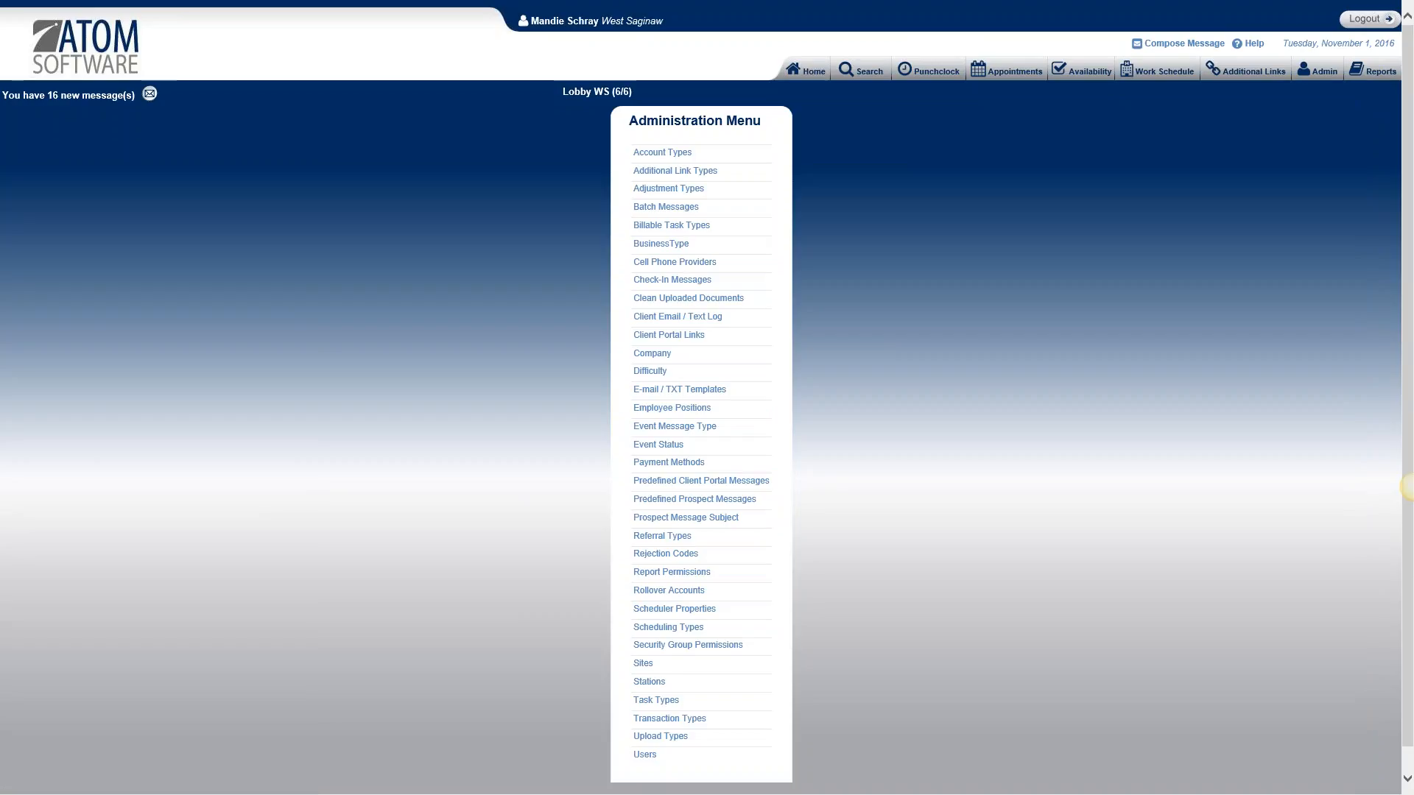
click(658, 444)
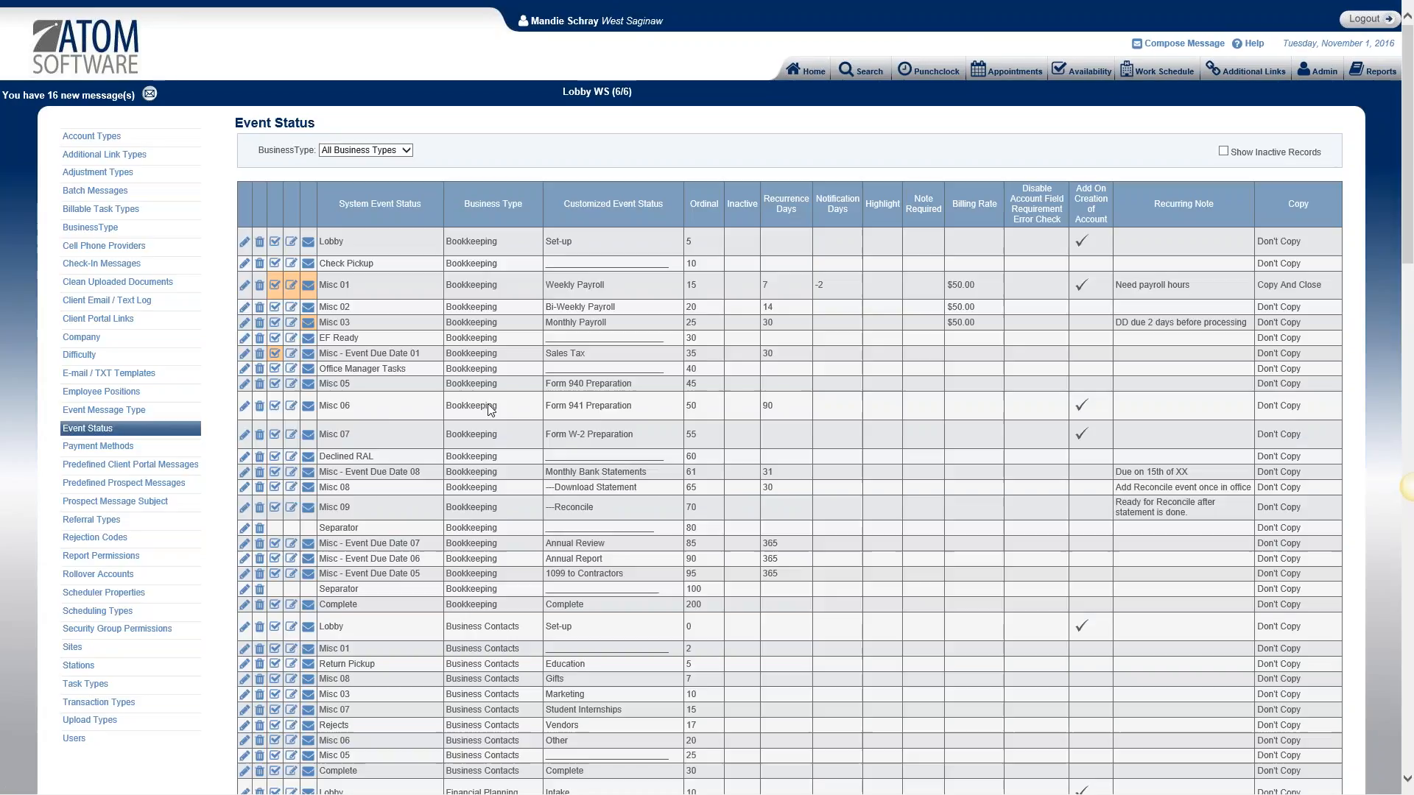
click(365, 150)
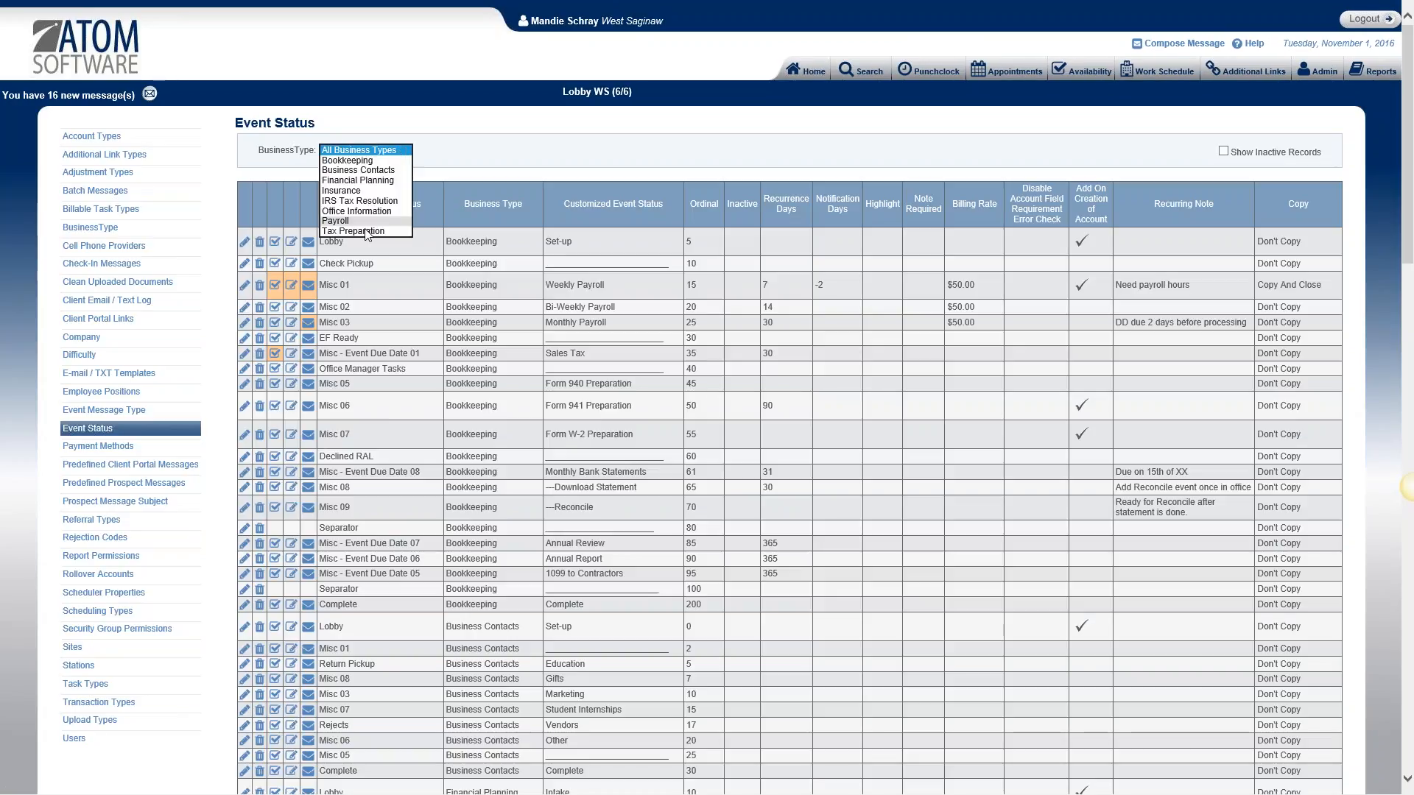
click(361, 231)
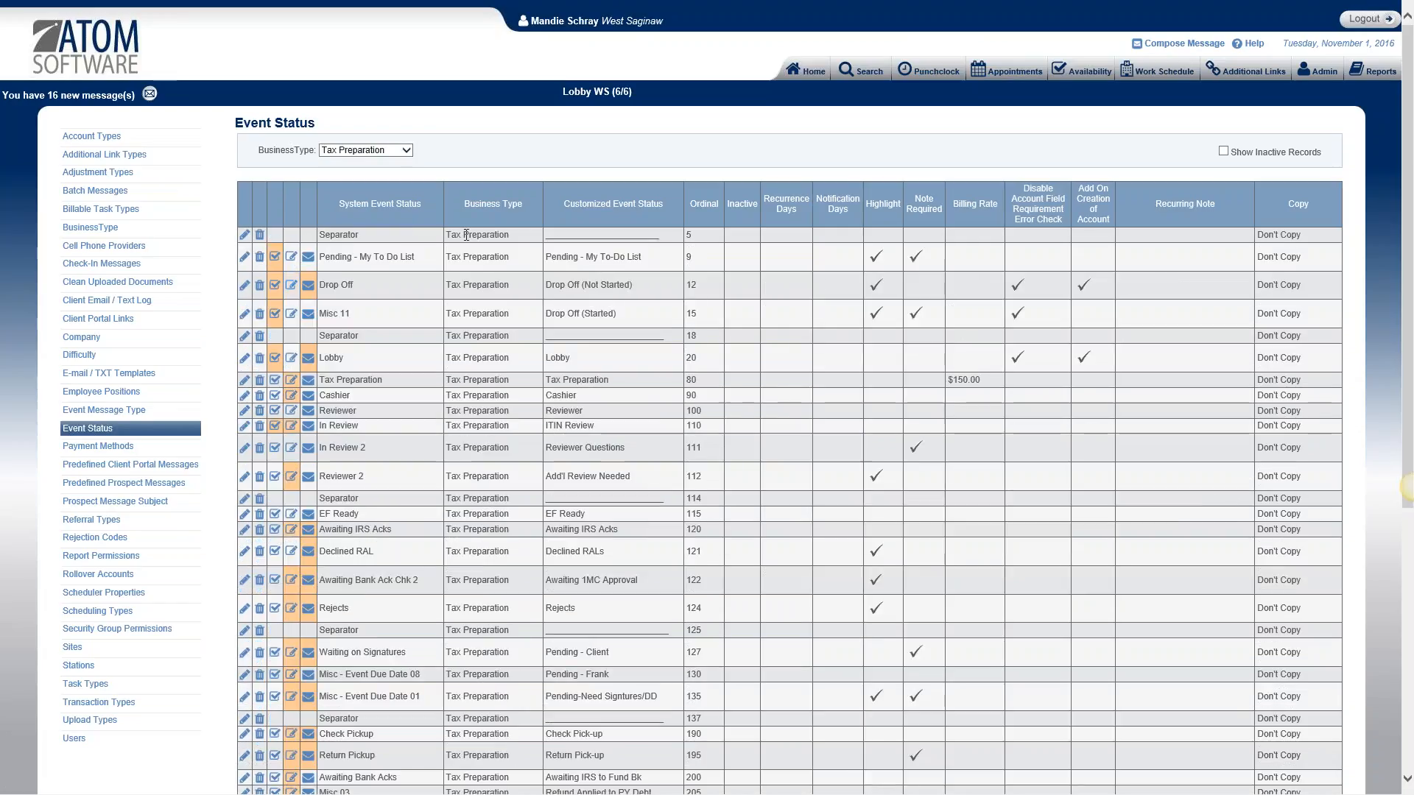
click(308, 609)
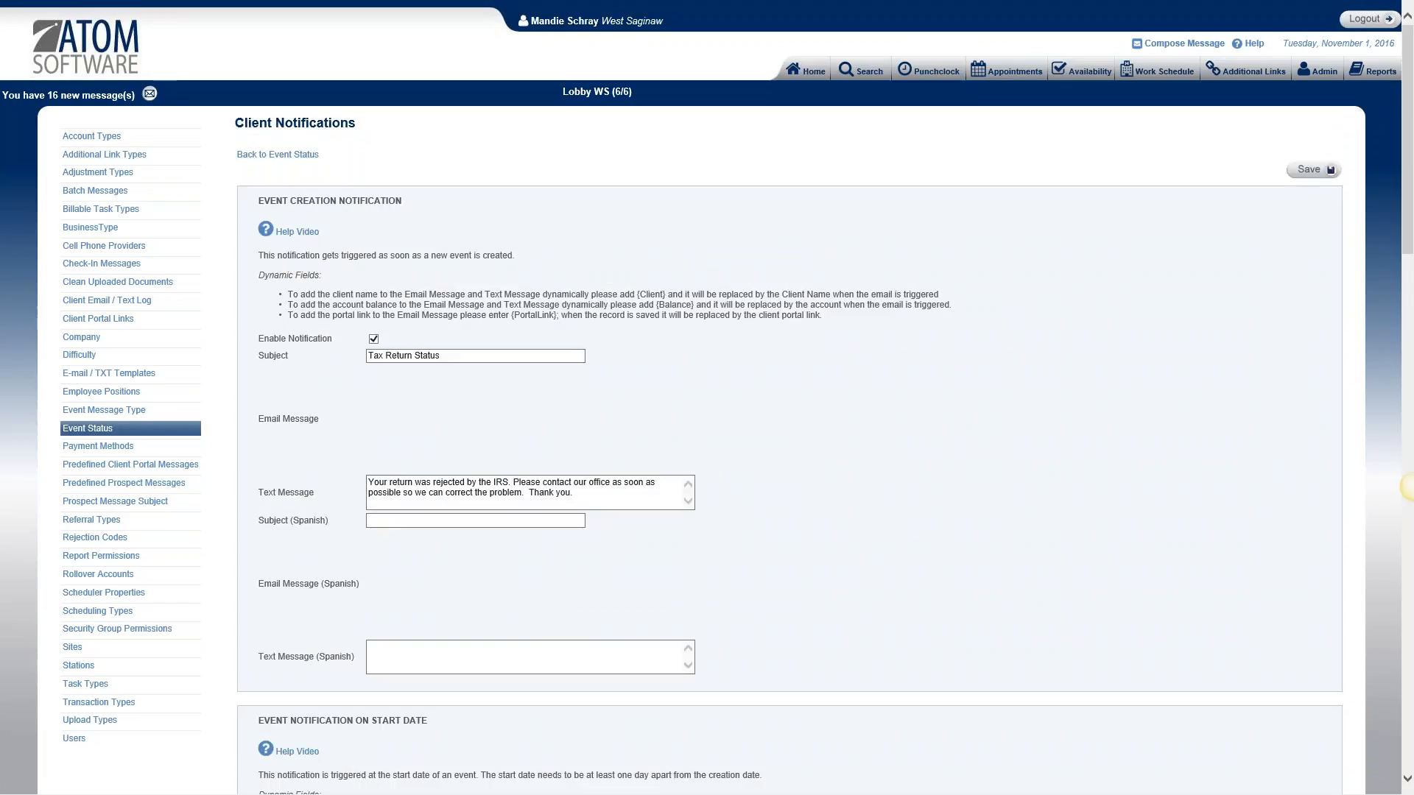
Examine the number-of-days setting in the Rejects notification X days from start date.
scroll(1408, 487, down, 20)
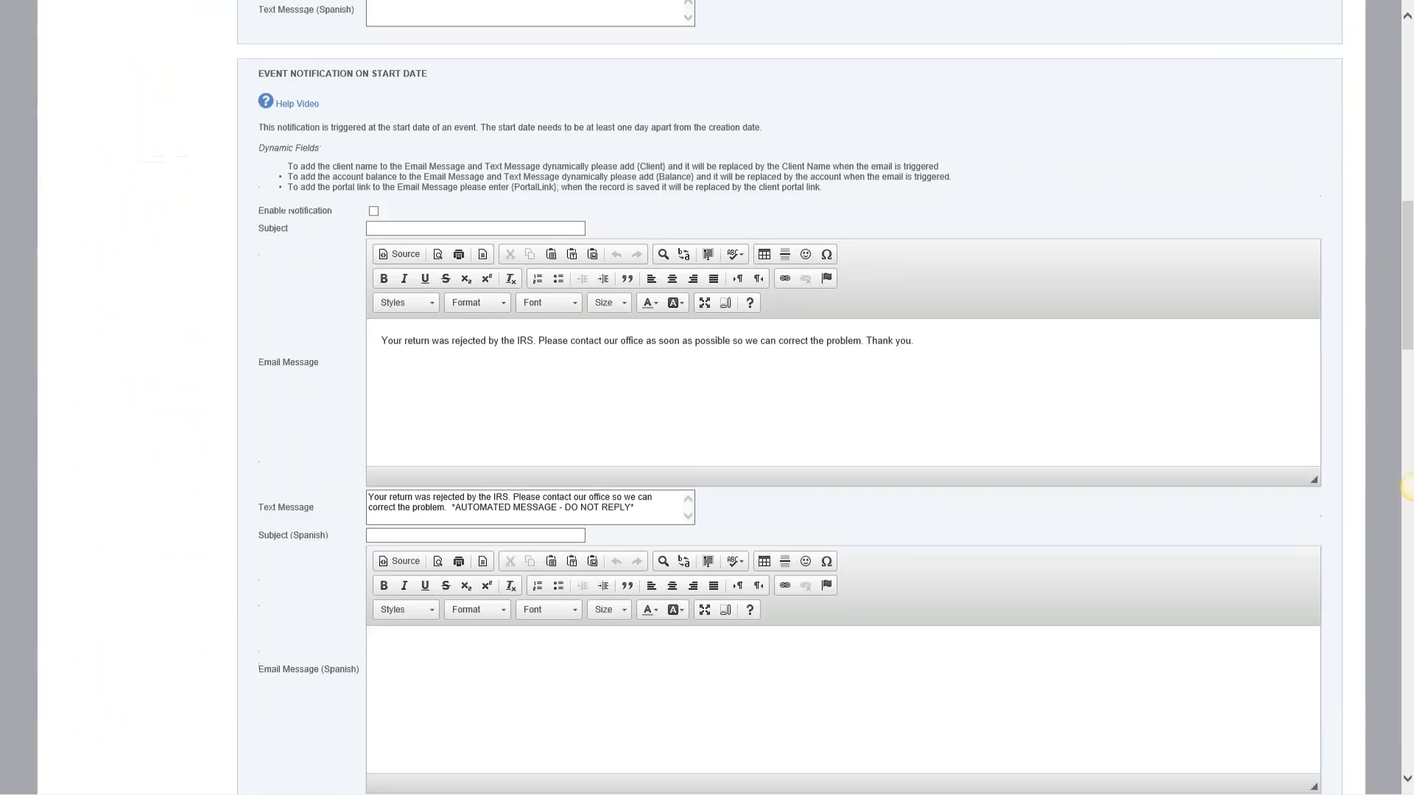
scroll(1408, 487, down, 2)
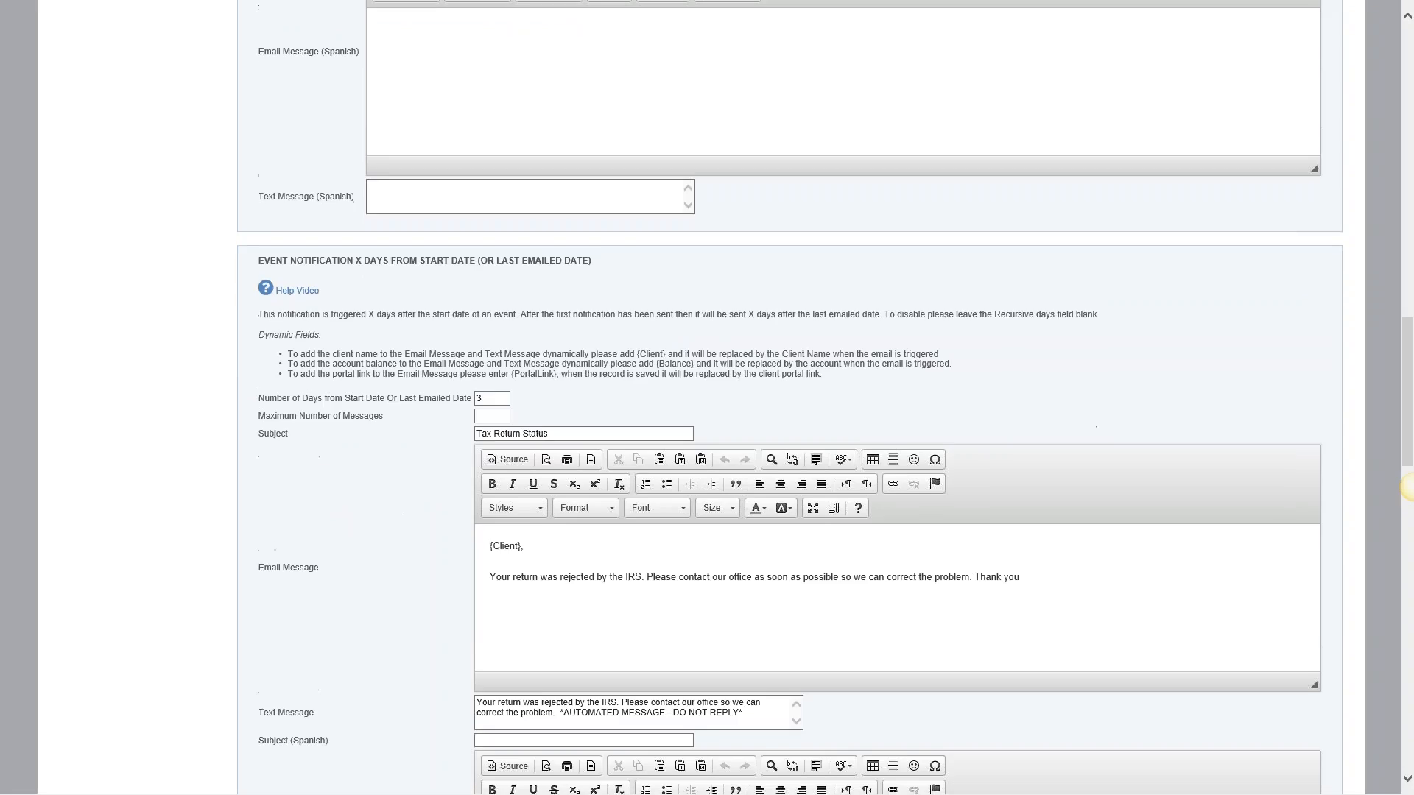
double_click(491, 399)
scroll(841, 307, up, 20)
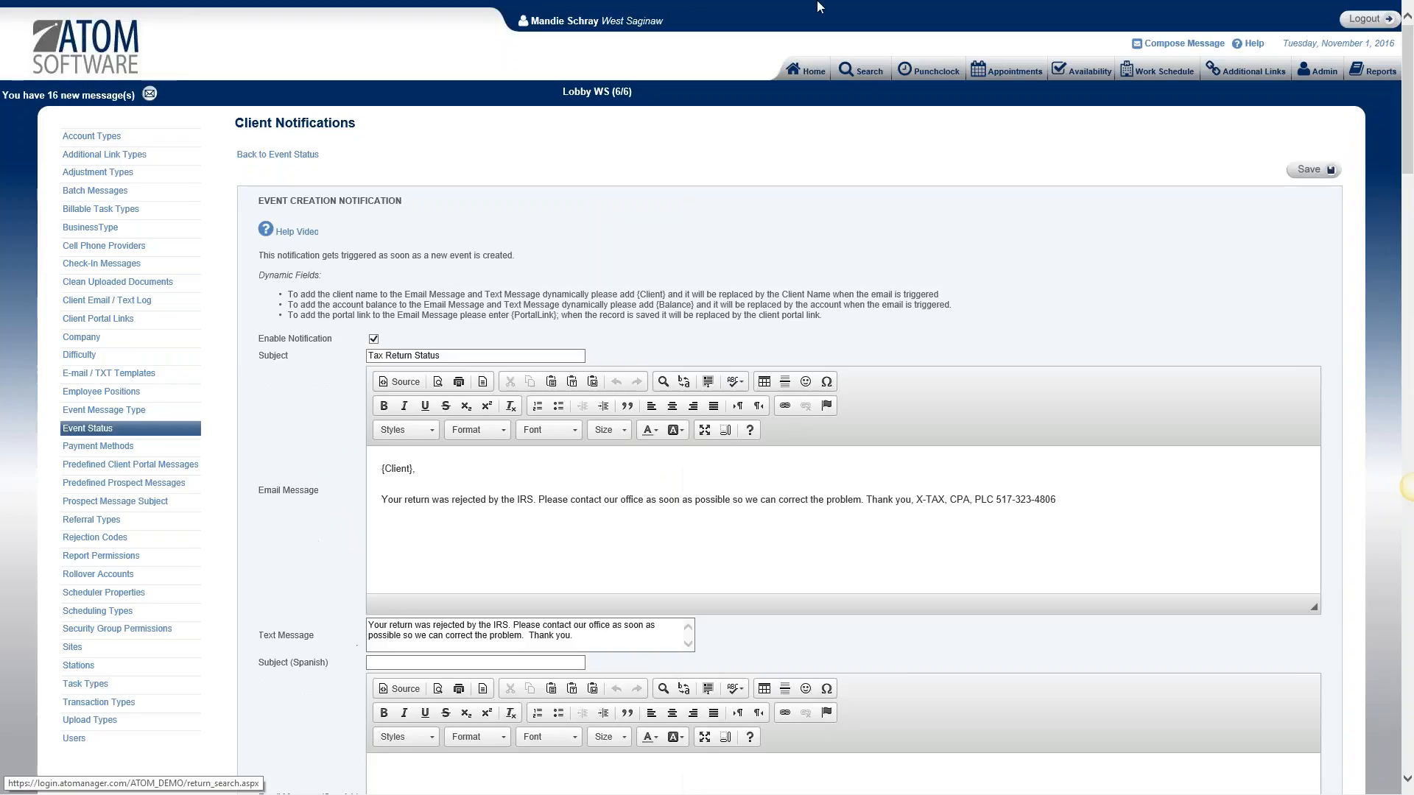